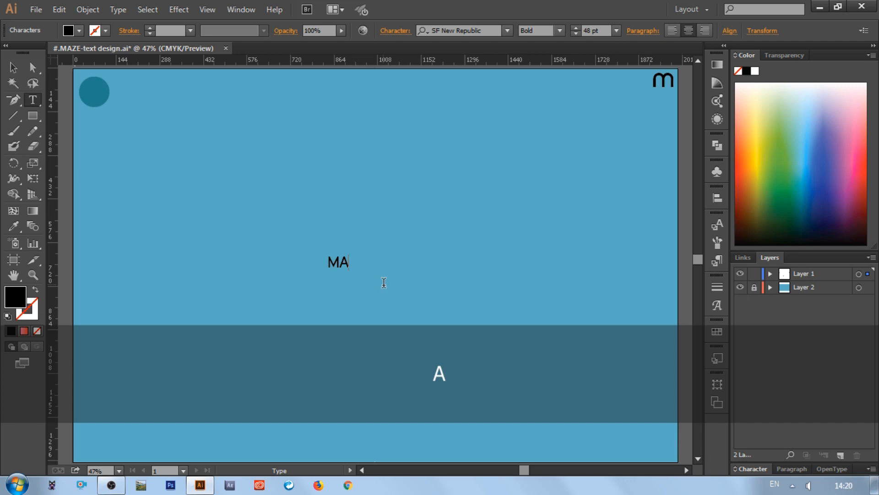
- Complete the text as MAZE and set its font size to 300 pt
{"action": "type", "text": "ZE"}
{"action": "key", "text": "Caps_Lock"}
{"action": "left_click_drag", "start_coordinate": [365, 263], "coordinate": [263, 259]}
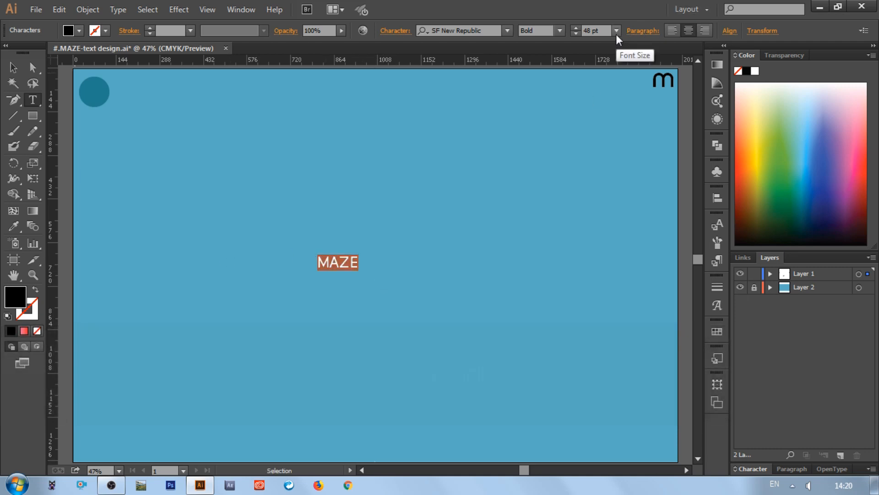
{"action": "left_click", "coordinate": [583, 31]}
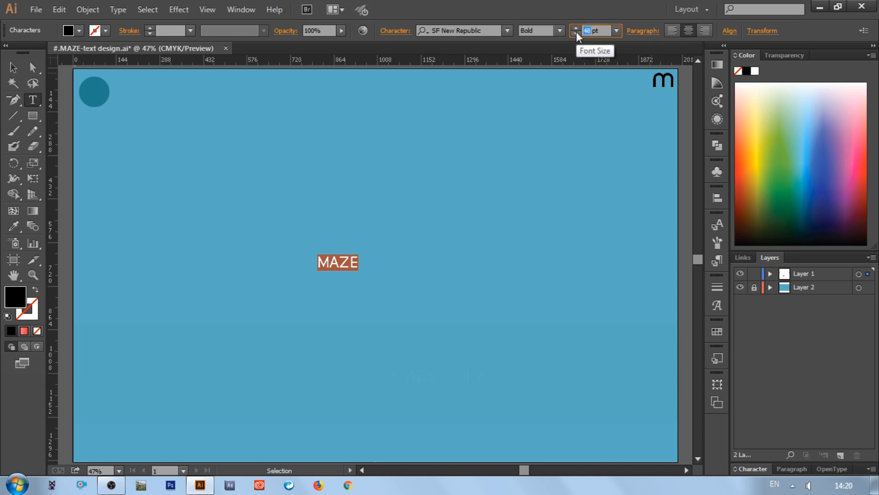
{"action": "type", "text": "300"}
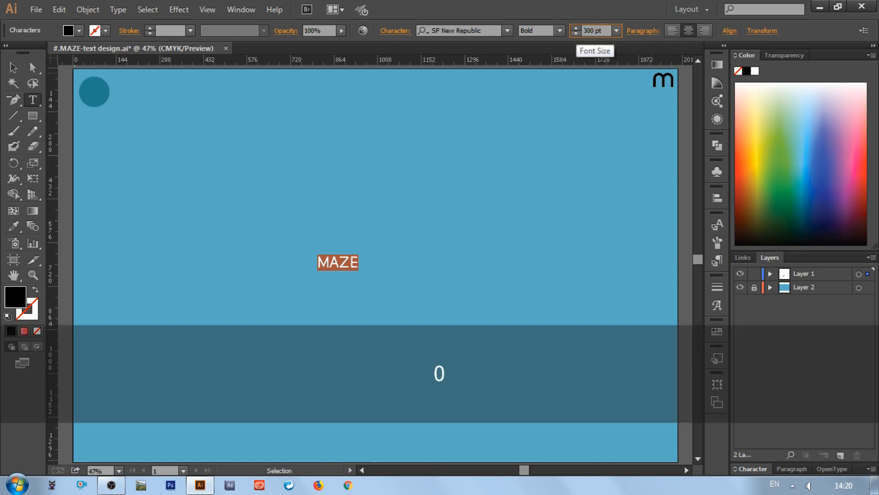
{"action": "key", "text": "Return"}
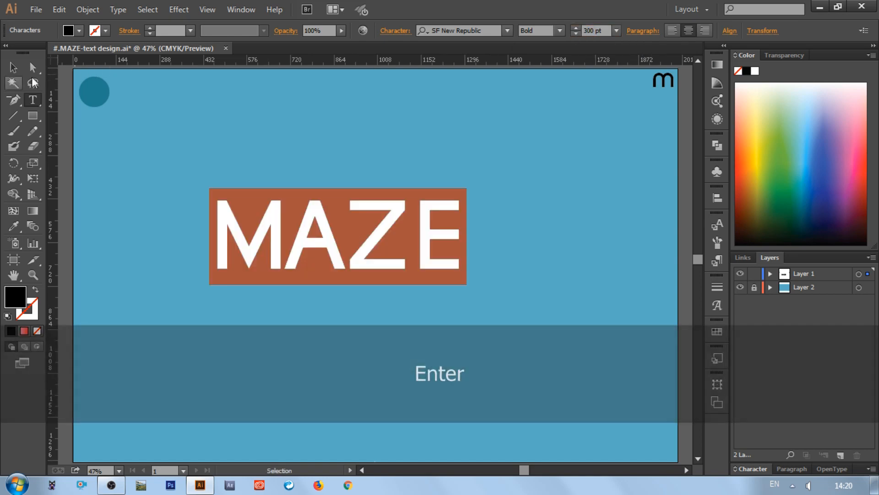
- Center the MAZE text horizontally and vertically on the artboard
{"action": "left_click", "coordinate": [17, 72]}
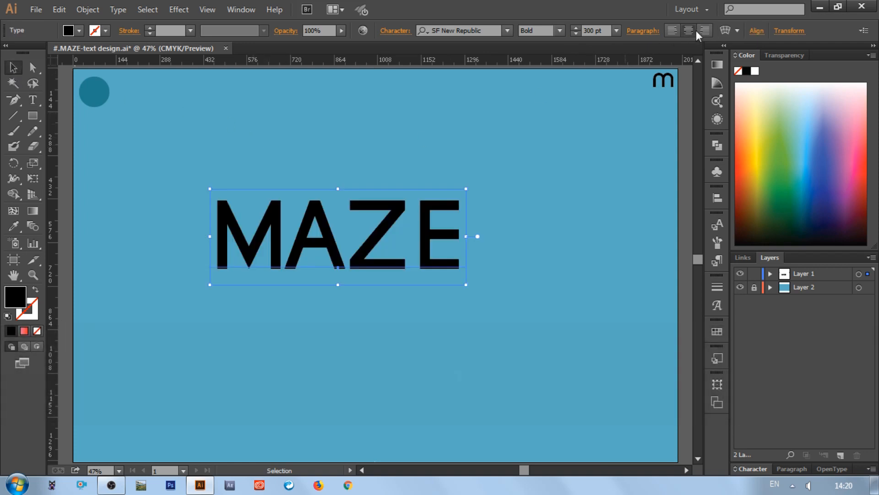
{"action": "left_click", "coordinate": [717, 198]}
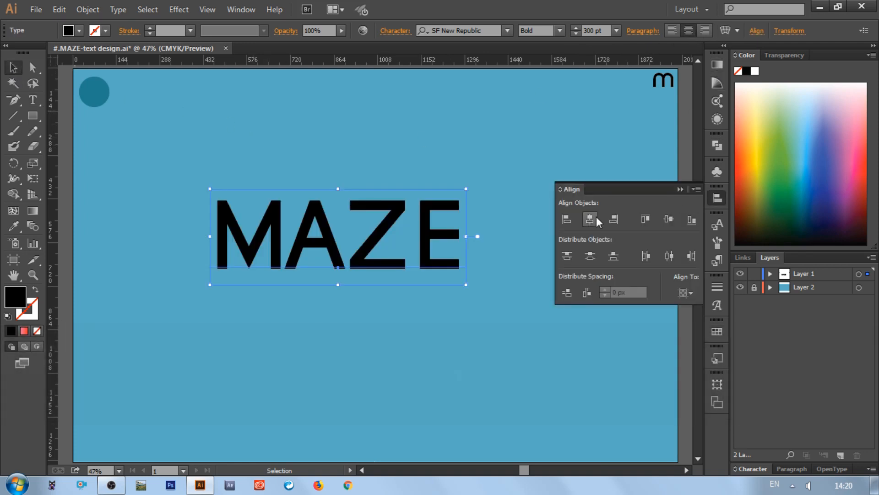
{"action": "left_click", "coordinate": [596, 219]}
{"action": "left_click", "coordinate": [669, 218]}
{"action": "left_click", "coordinate": [680, 189]}
{"action": "left_click", "coordinate": [596, 174]}
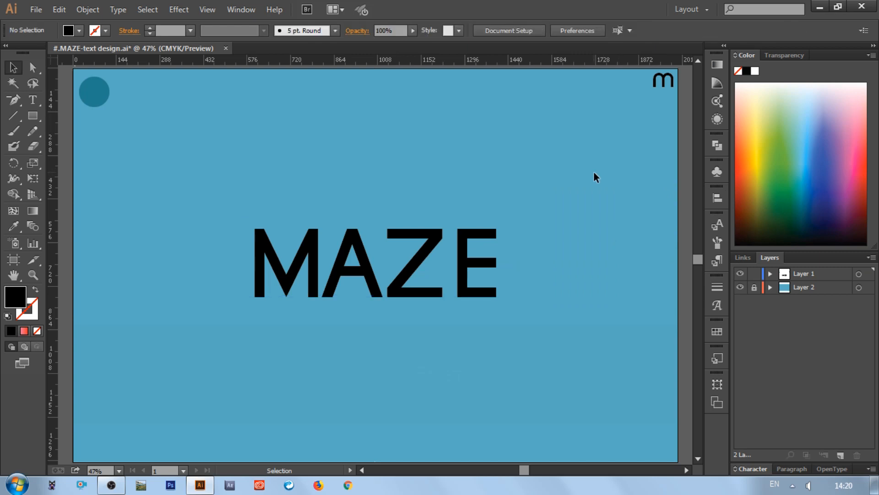
- Expand the MAZE text into shapes with both the Object and Fill options enabled
{"action": "left_click_drag", "start_coordinate": [565, 192], "coordinate": [444, 340]}
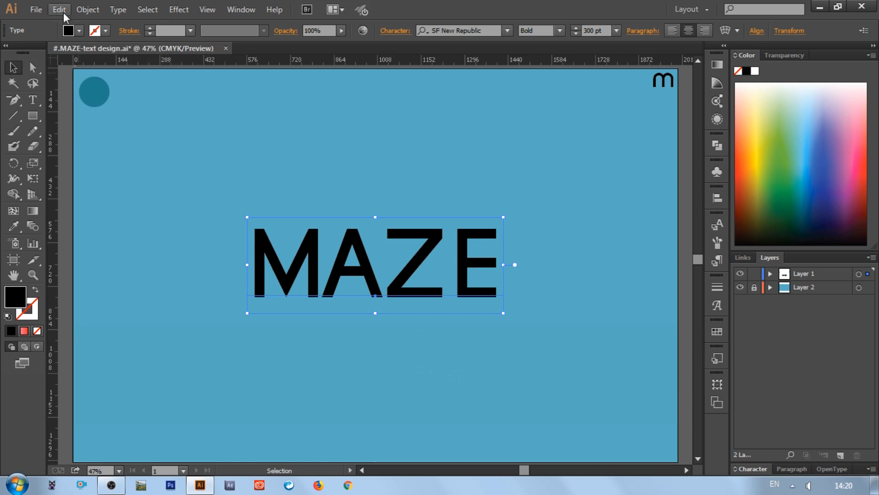
{"action": "left_click", "coordinate": [90, 13]}
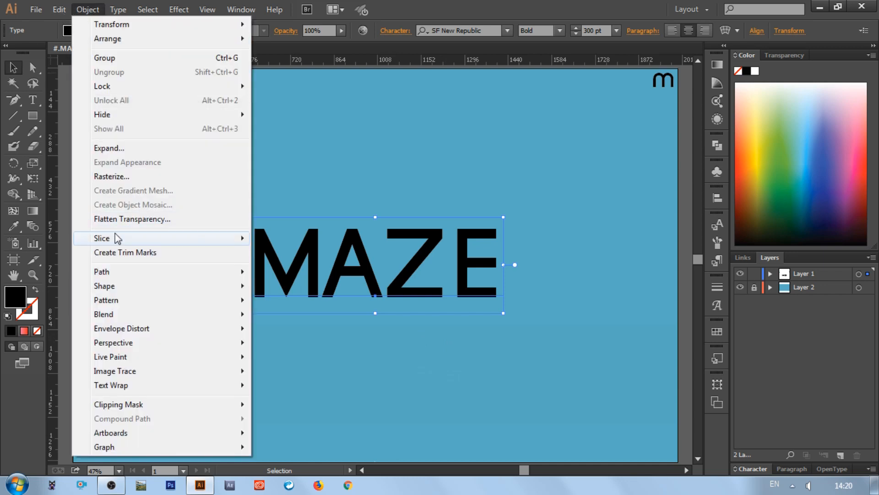
{"action": "mouse_move", "coordinate": [118, 272]}
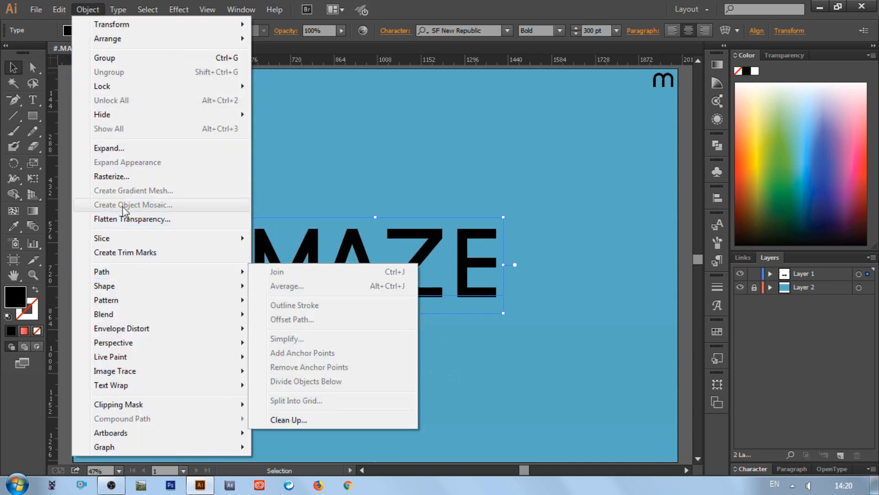
{"action": "left_click", "coordinate": [119, 152]}
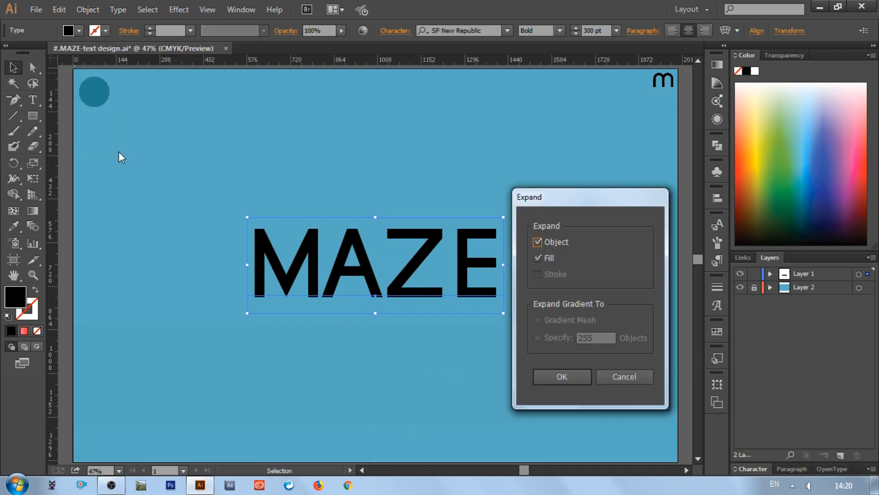
{"action": "left_click", "coordinate": [569, 380]}
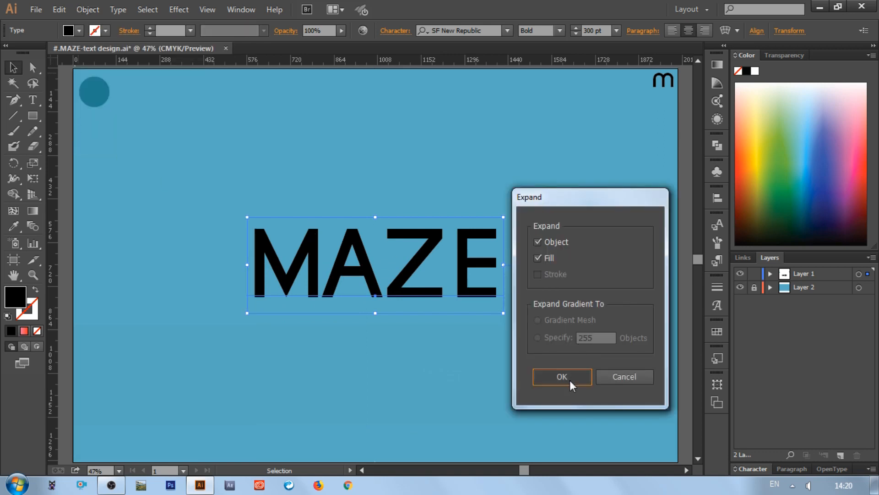
{"action": "left_click", "coordinate": [211, 154]}
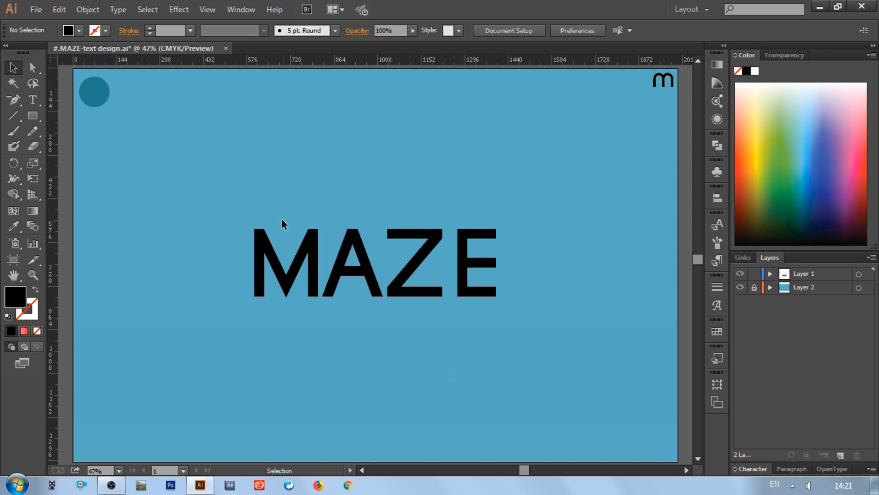
- Place a duplicate of the MAZE lettering above the original and center the lower one vertically on the artboard
{"action": "left_click", "coordinate": [310, 247]}
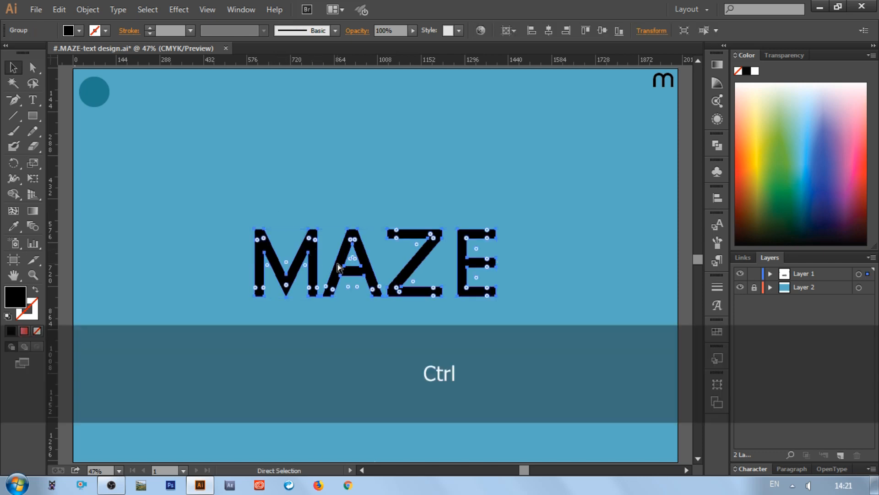
{"action": "key", "text": "ctrl+v"}
{"action": "left_click_drag", "start_coordinate": [345, 266], "coordinate": [337, 147]}
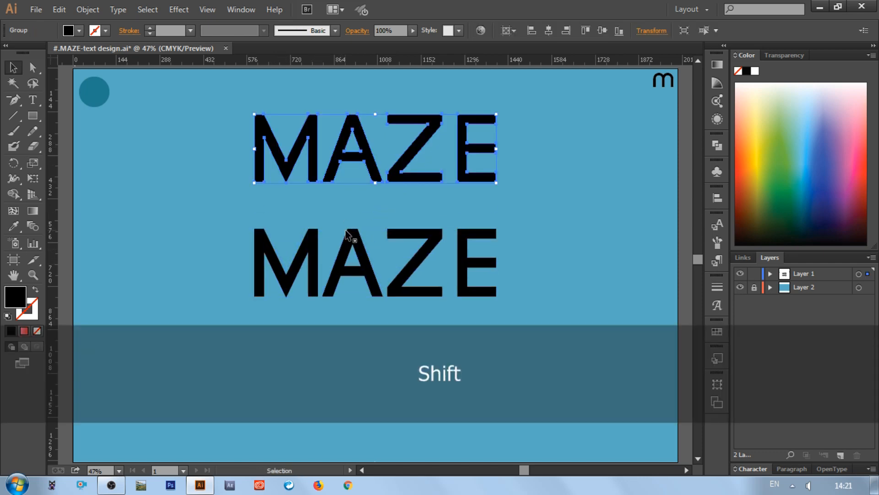
{"action": "left_click", "coordinate": [346, 231]}
{"action": "left_click", "coordinate": [597, 32]}
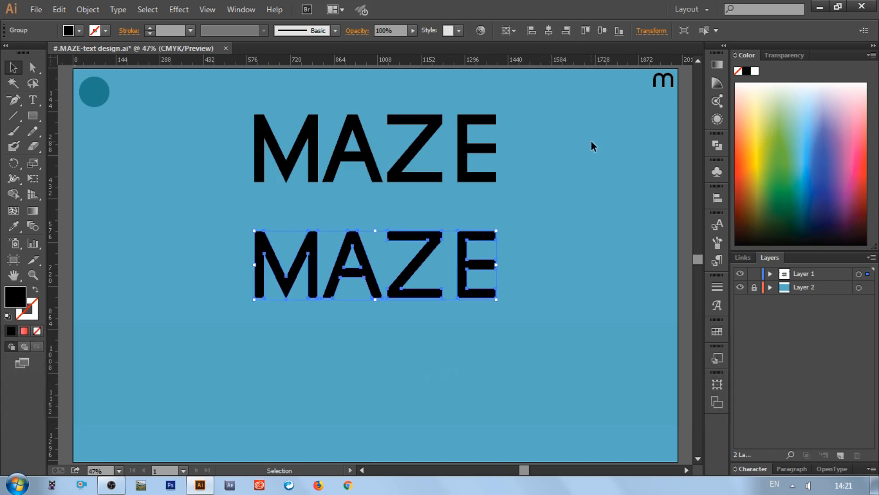
{"action": "left_click", "coordinate": [592, 142]}
- Remove the fill from the middle MAZE lettering and give it a 3 pt white stroke
{"action": "left_click", "coordinate": [435, 253]}
{"action": "left_click", "coordinate": [79, 30]}
{"action": "left_click", "coordinate": [8, 54]}
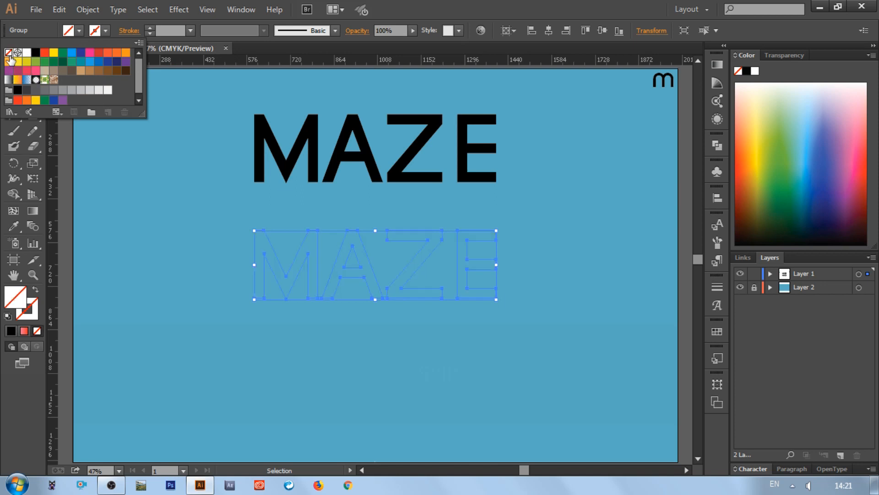
{"action": "left_click", "coordinate": [167, 29]}
{"action": "scroll", "coordinate": [168, 29], "scroll_direction": "up", "scroll_amount": 1}
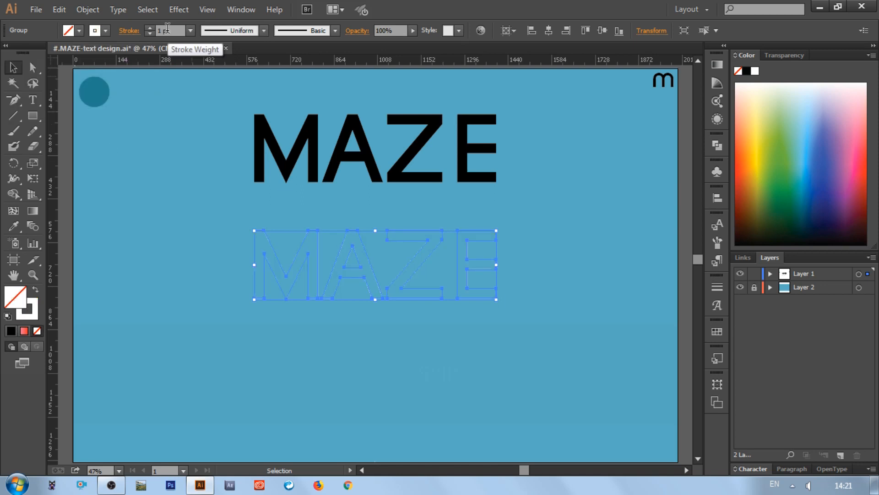
{"action": "scroll", "coordinate": [167, 29], "scroll_direction": "up", "scroll_amount": 2}
{"action": "left_click", "coordinate": [192, 176]}
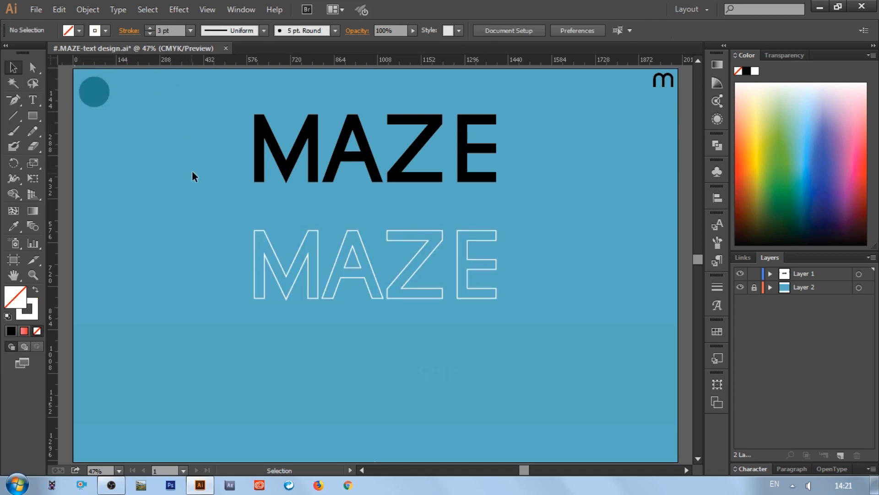
{"action": "left_click_drag", "start_coordinate": [216, 229], "coordinate": [302, 321]}
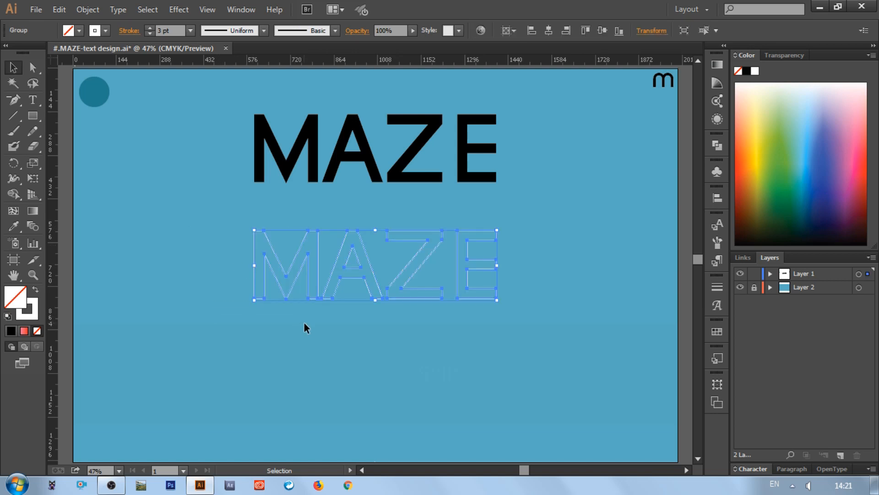
{"action": "left_click", "coordinate": [220, 201]}
- Duplicate the solid black MAZE lettering and place the copy straight below the white outlined one
{"action": "left_click", "coordinate": [270, 146]}
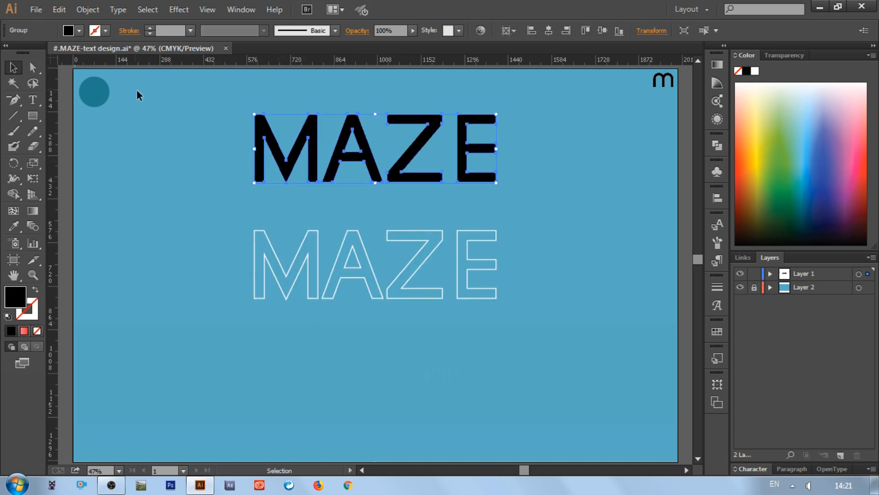
{"action": "left_click", "coordinate": [85, 11]}
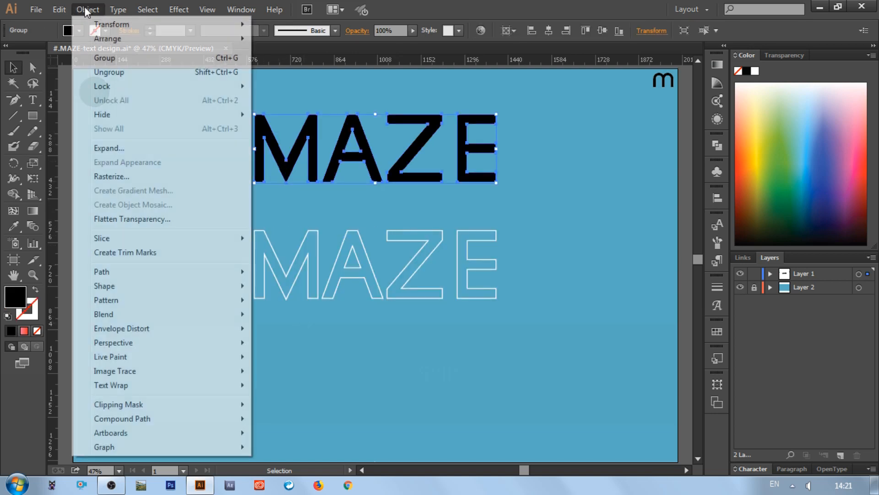
{"action": "left_click", "coordinate": [85, 11]}
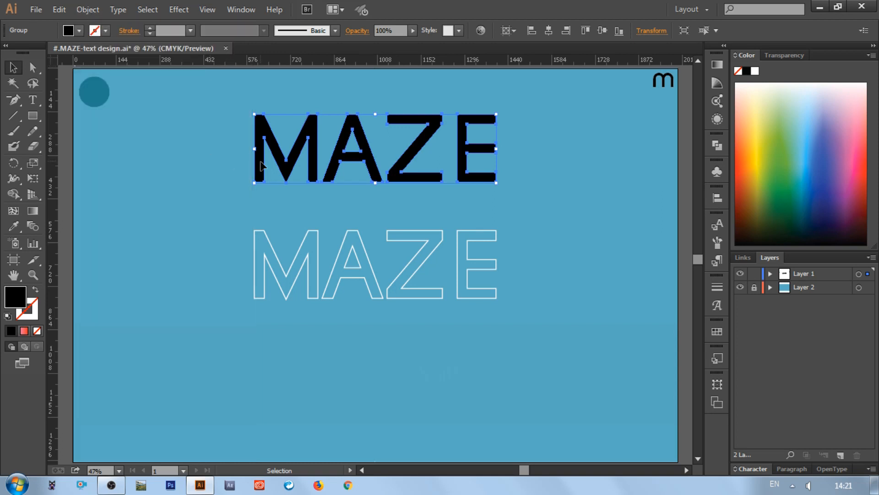
{"action": "key", "text": "ctrl+c"}
{"action": "key", "text": "ctrl+v"}
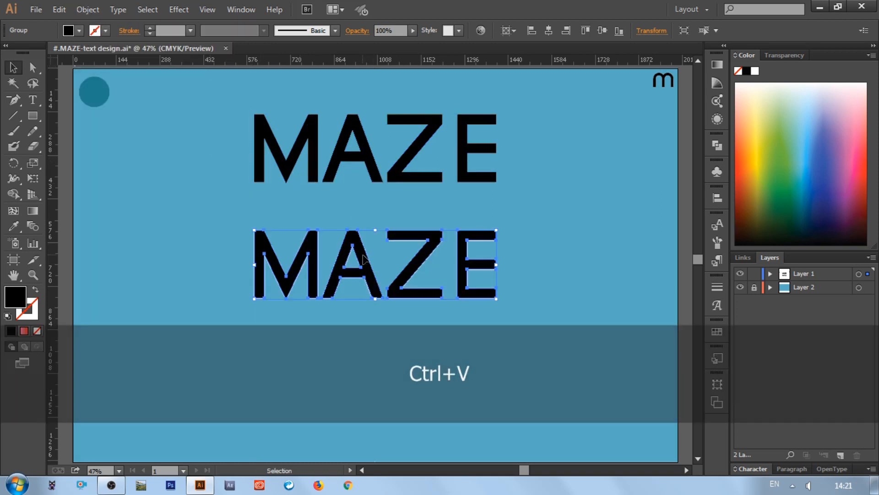
{"action": "left_click_drag", "start_coordinate": [372, 261], "coordinate": [382, 360]}
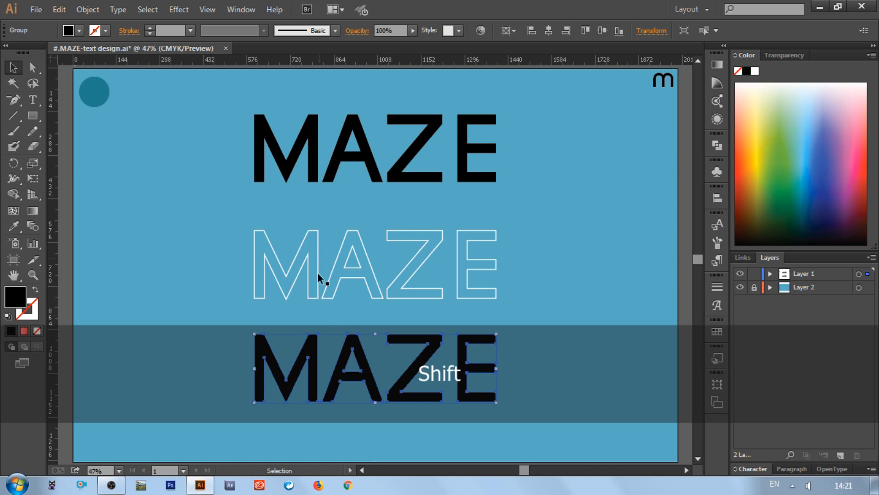
- Center the upper black MAZE on the artboard, then move it straight up above the white outlined lettering
{"action": "left_click", "coordinate": [373, 164]}
{"action": "left_click", "coordinate": [551, 32]}
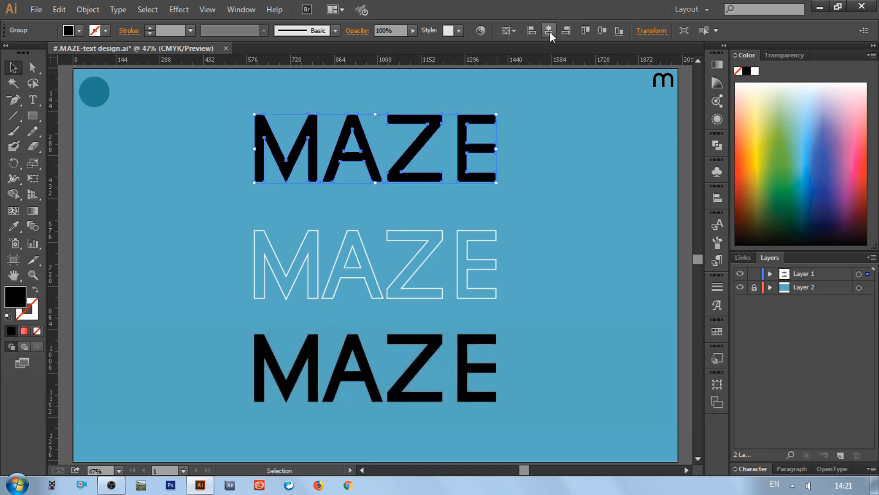
{"action": "left_click", "coordinate": [602, 32]}
{"action": "left_click", "coordinate": [581, 95]}
{"action": "left_click_drag", "start_coordinate": [413, 274], "coordinate": [409, 167]}
{"action": "left_click", "coordinate": [521, 211]}
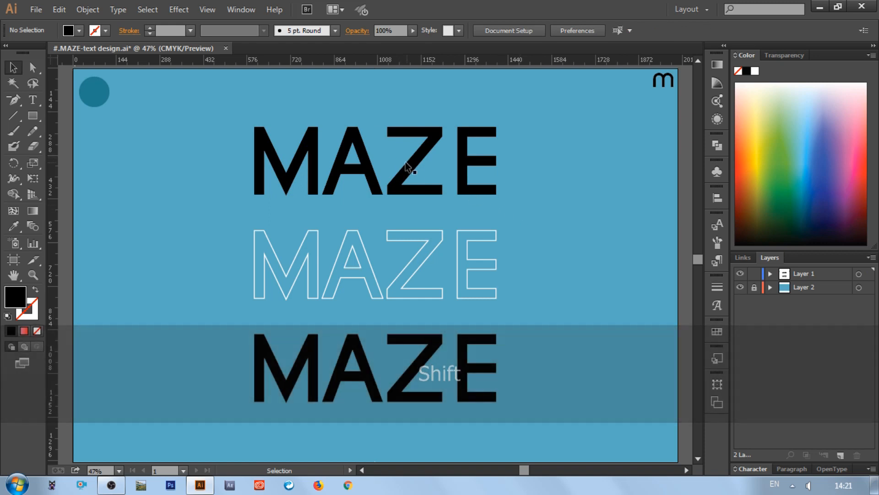
- Start an Offset Path on the upper black MAZE with a -2 px offset and the preview enabled
{"action": "left_click", "coordinate": [406, 163]}
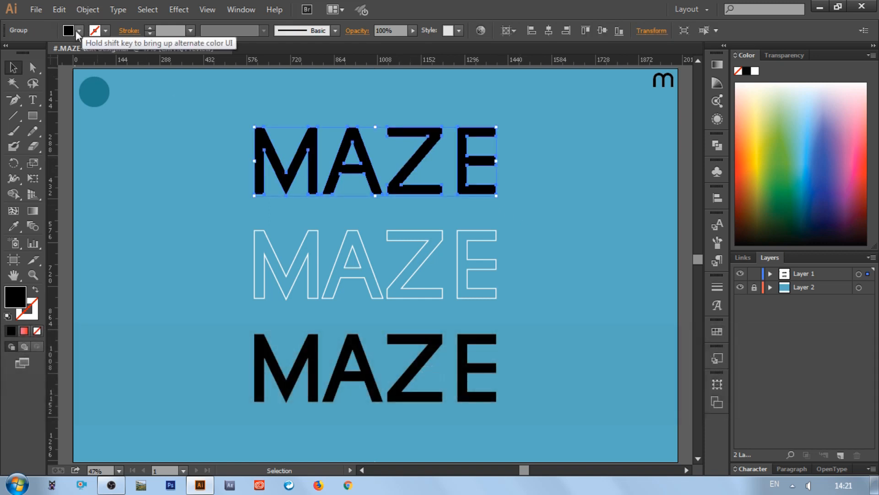
{"action": "left_click", "coordinate": [88, 9]}
{"action": "mouse_move", "coordinate": [123, 274]}
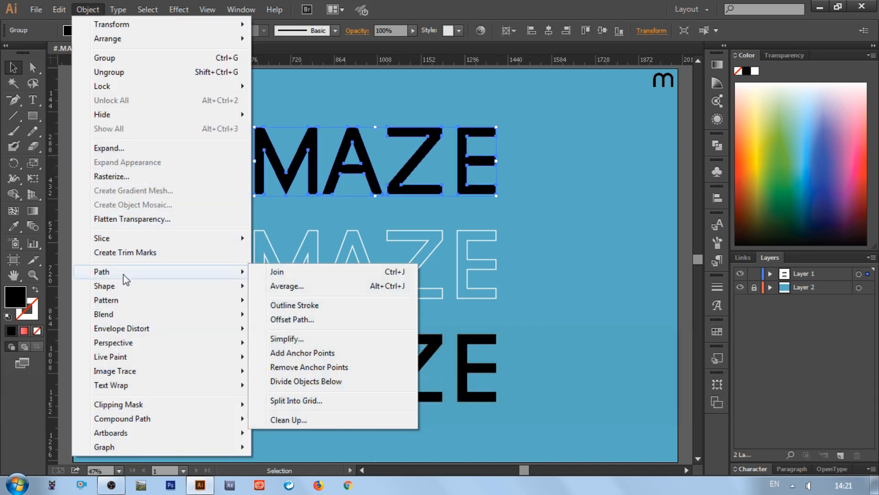
{"action": "left_click", "coordinate": [293, 319]}
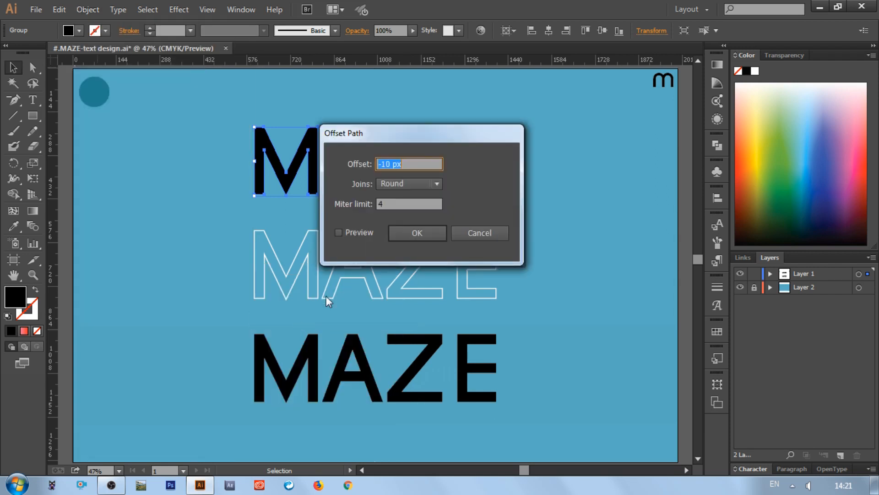
{"action": "key", "text": "Up"}
{"action": "key", "text": "Up"}
{"action": "key", "text": "Up"}
{"action": "key", "text": "Up"}
{"action": "key", "text": "Up"}
{"action": "key", "text": "Up"}
{"action": "key", "text": "Up"}
{"action": "key", "text": "Up"}
{"action": "left_click", "coordinate": [339, 233]}
{"action": "left_click_drag", "start_coordinate": [428, 133], "coordinate": [608, 139]}
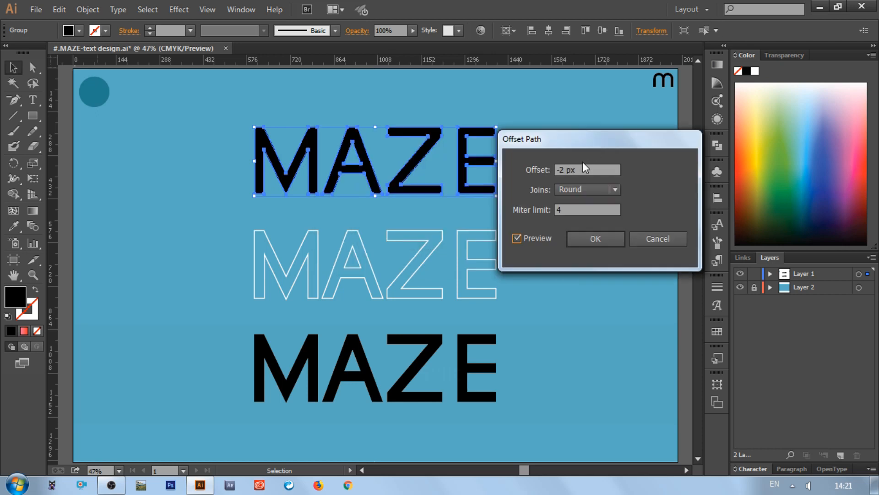
- Apply the path offset at -10 px with round joins and move the resulting thinner letters straight up from the black MAZE
{"action": "left_click", "coordinate": [579, 170]}
{"action": "key", "text": "Down"}
{"action": "key", "text": "Down"}
{"action": "key", "text": "Down"}
{"action": "key", "text": "Down"}
{"action": "key", "text": "Down"}
{"action": "key", "text": "Down"}
{"action": "key", "text": "Down"}
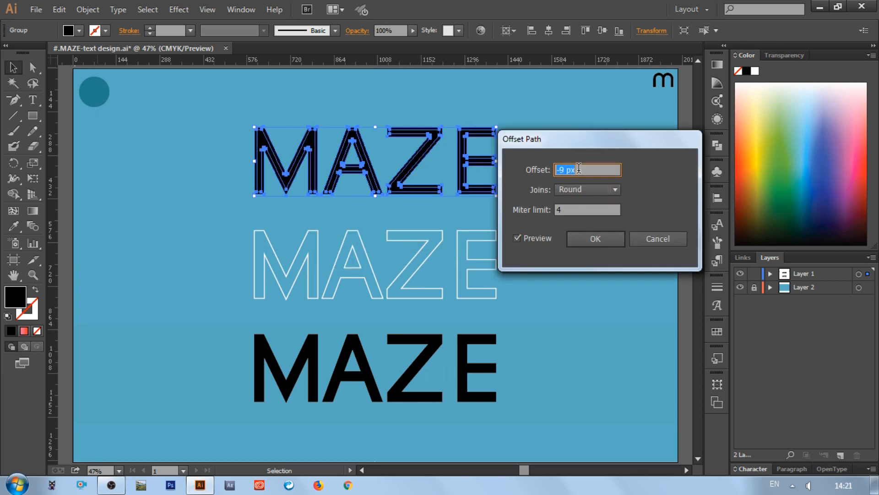
{"action": "key", "text": "Down"}
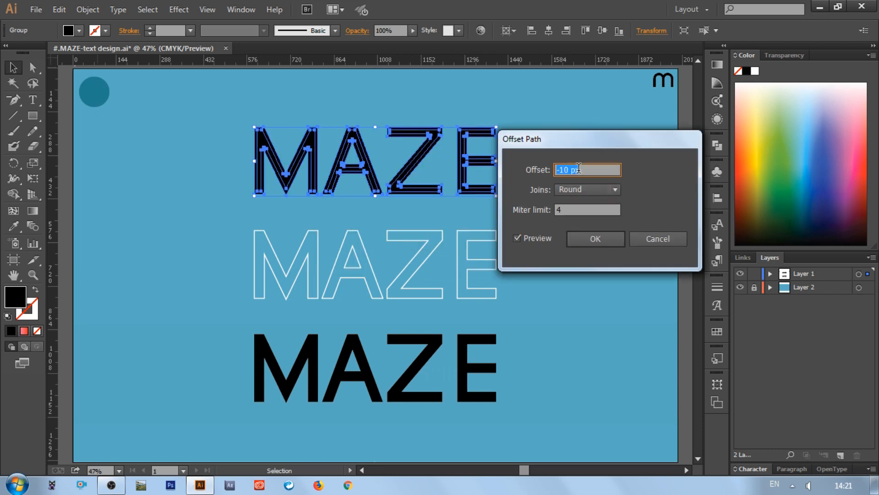
{"action": "left_click", "coordinate": [598, 240]}
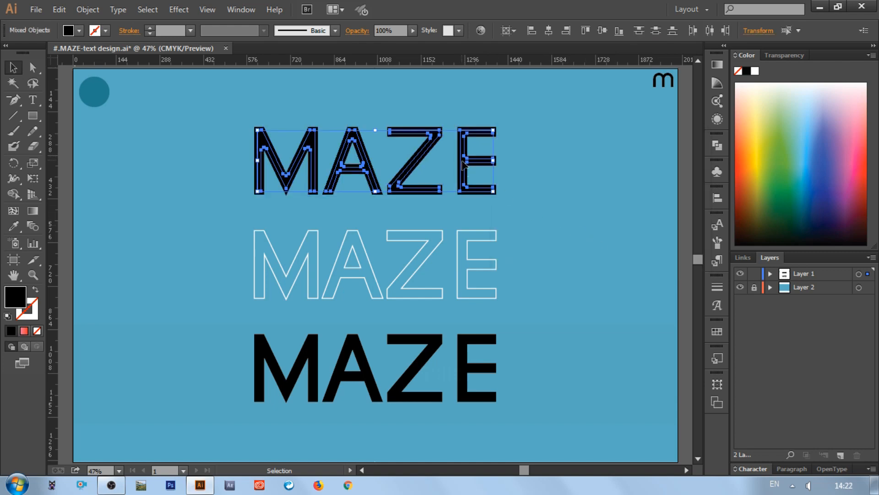
{"action": "left_click_drag", "start_coordinate": [462, 161], "coordinate": [463, 116]}
{"action": "left_click", "coordinate": [527, 141]}
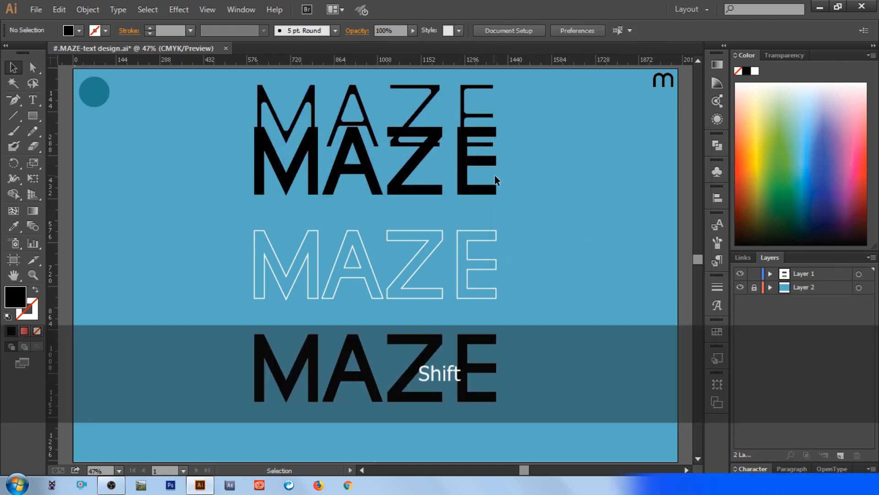
- Ungroup the upper black lettering and its offset copy, then delete the original thick black MAZE letters
{"action": "left_click", "coordinate": [495, 176]}
{"action": "right_click", "coordinate": [468, 164]}
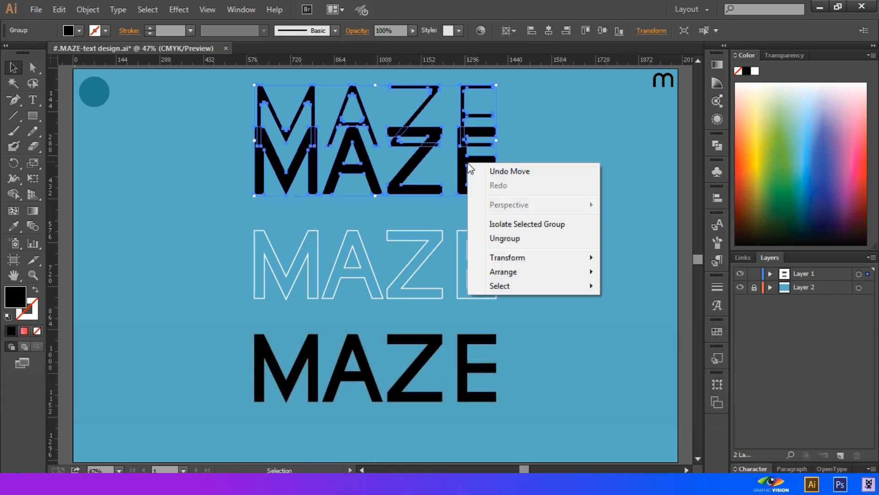
{"action": "left_click", "coordinate": [504, 238]}
{"action": "left_click", "coordinate": [532, 196]}
{"action": "left_click", "coordinate": [471, 168]}
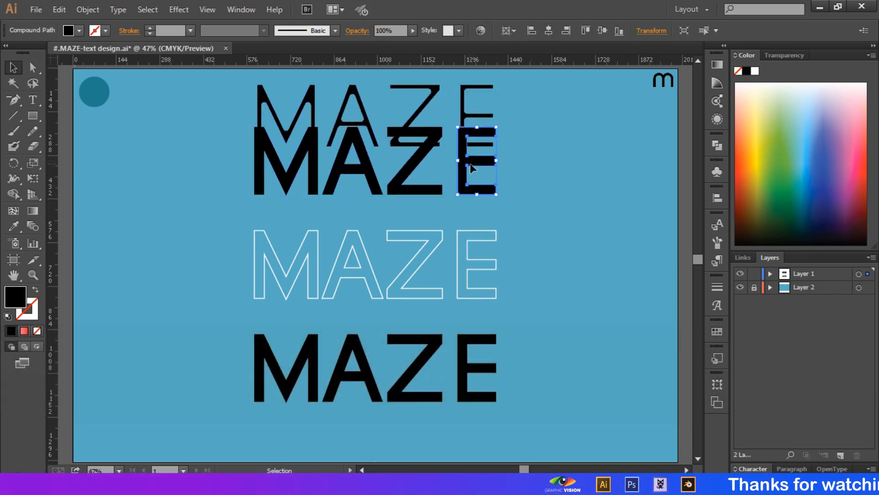
{"action": "left_click_drag", "start_coordinate": [530, 178], "coordinate": [257, 158]}
{"action": "key", "text": "Delete"}
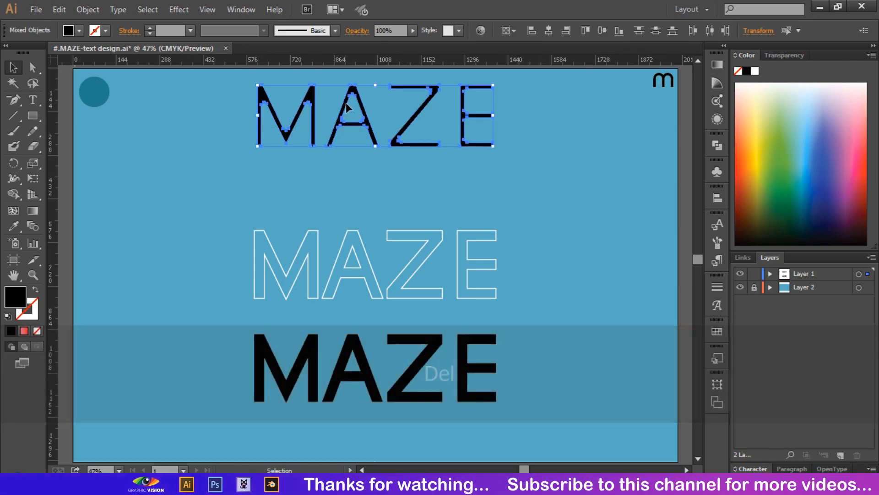
- Group the four thin black MAZE letters and move them straight down to just above the white outlined MAZE
{"action": "left_click_drag", "start_coordinate": [345, 105], "coordinate": [344, 135]}
{"action": "right_click", "coordinate": [344, 134]}
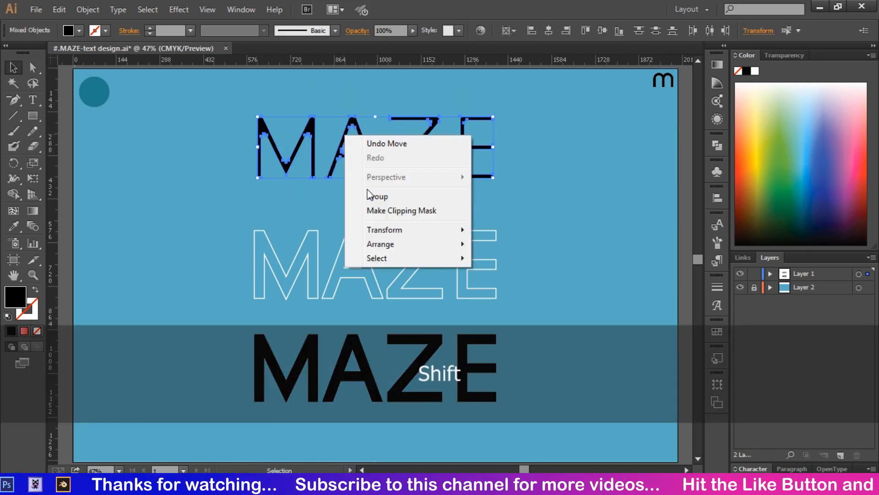
{"action": "left_click", "coordinate": [383, 193]}
{"action": "left_click", "coordinate": [521, 186]}
{"action": "left_click", "coordinate": [470, 174]}
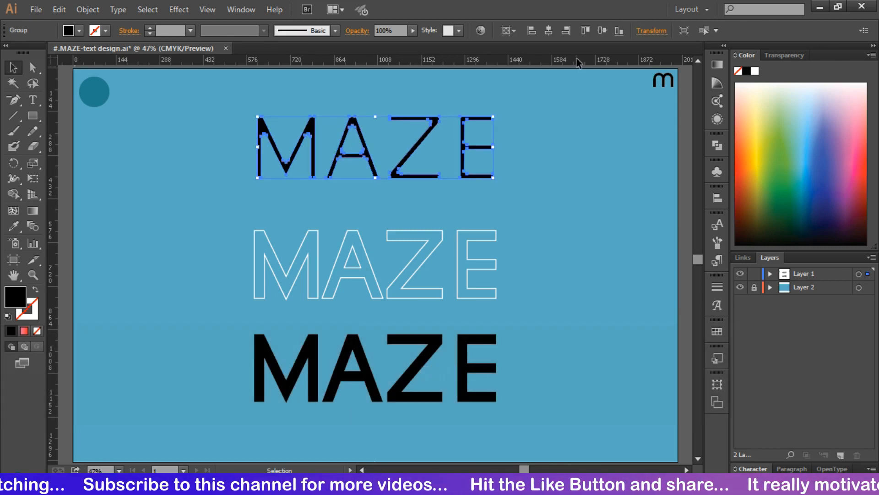
{"action": "left_click", "coordinate": [557, 111]}
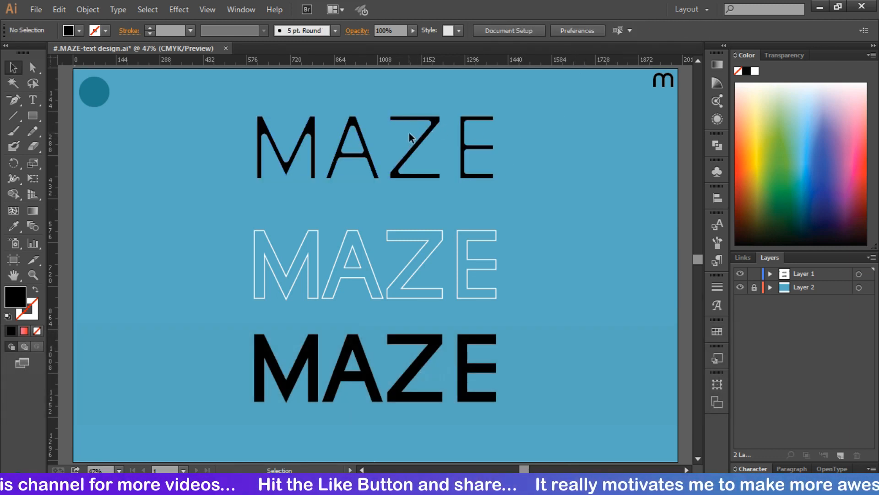
{"action": "left_click_drag", "start_coordinate": [421, 145], "coordinate": [421, 156]}
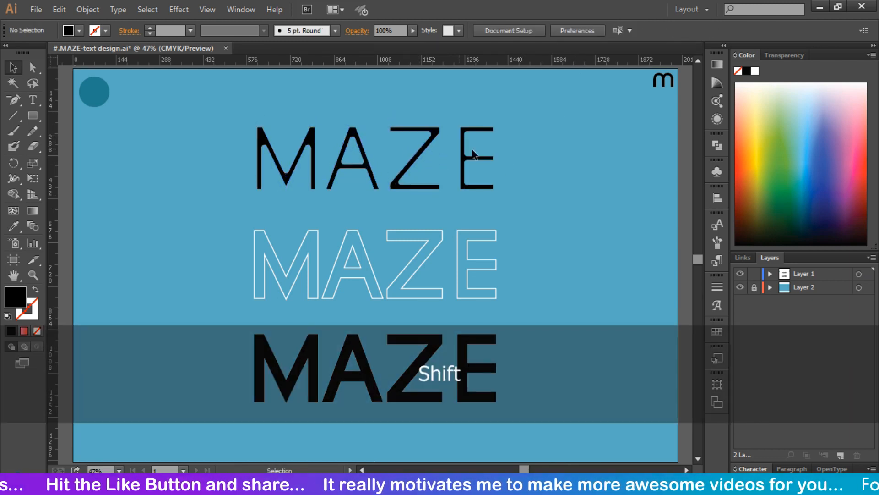
- Remove the fill from the thin MAZE group and give it a white 3 pt stroke
{"action": "left_click", "coordinate": [80, 31]}
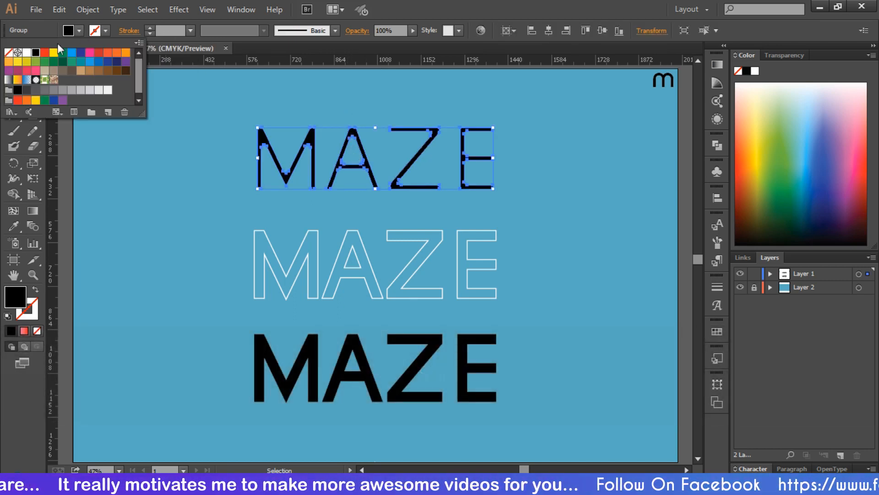
{"action": "left_click", "coordinate": [10, 60]}
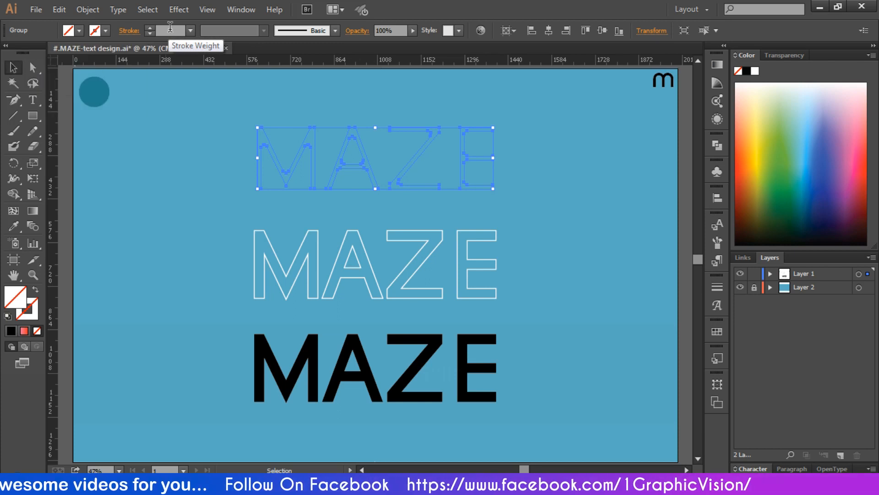
{"action": "scroll", "coordinate": [170, 28], "scroll_direction": "up", "scroll_amount": 3}
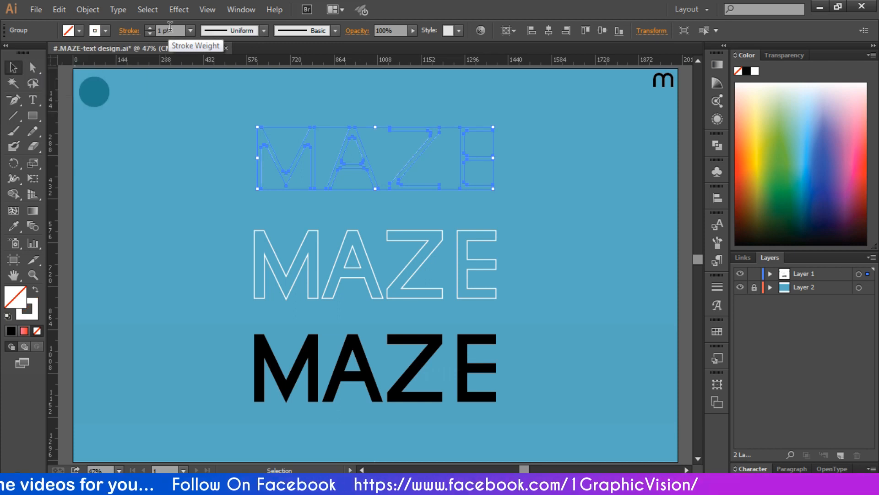
{"action": "left_click", "coordinate": [193, 117]}
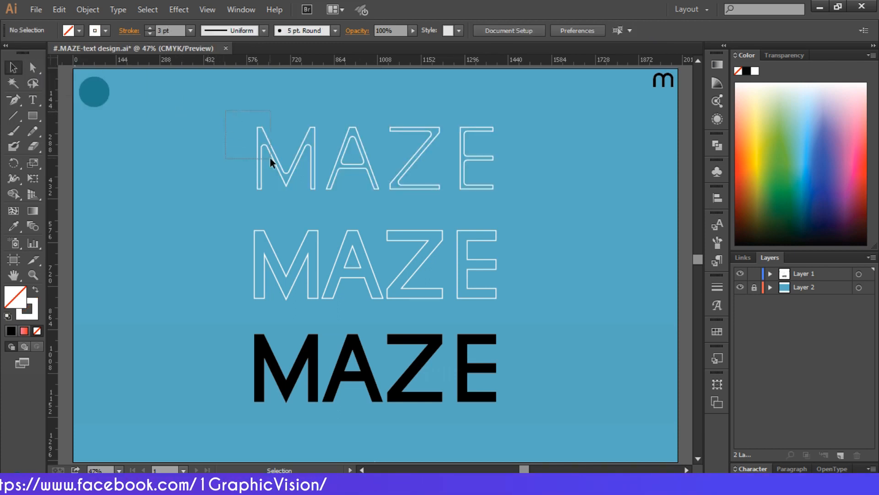
{"action": "left_click_drag", "start_coordinate": [270, 158], "coordinate": [271, 158]}
{"action": "left_click", "coordinate": [204, 170]}
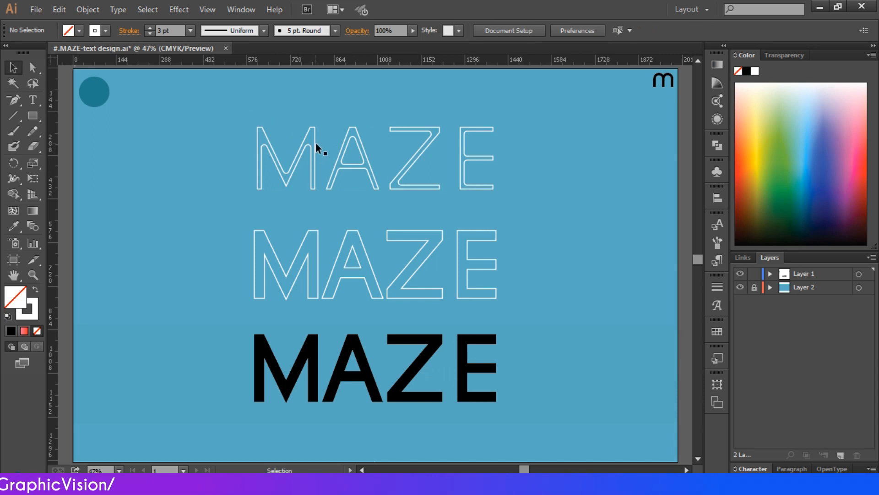
- Recolor the bottom black MAZE with the dark teal of the sample circle using the Eyedropper
{"action": "left_click", "coordinate": [365, 352]}
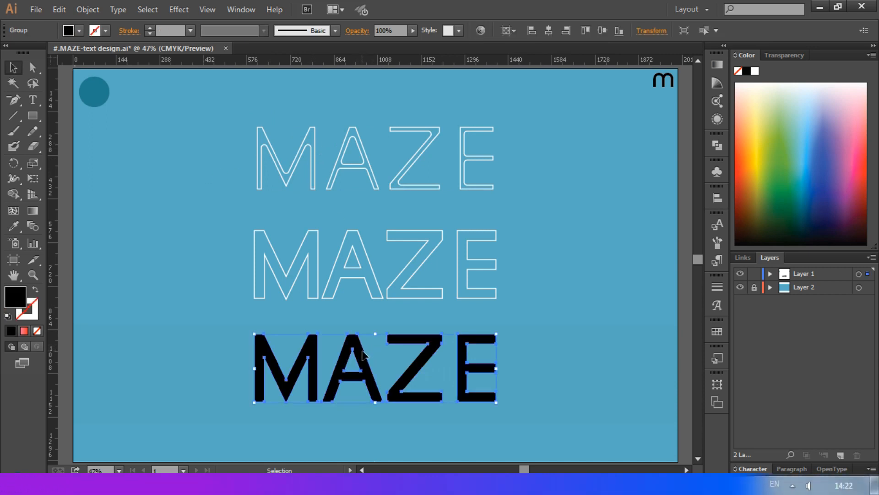
{"action": "left_click", "coordinate": [13, 227]}
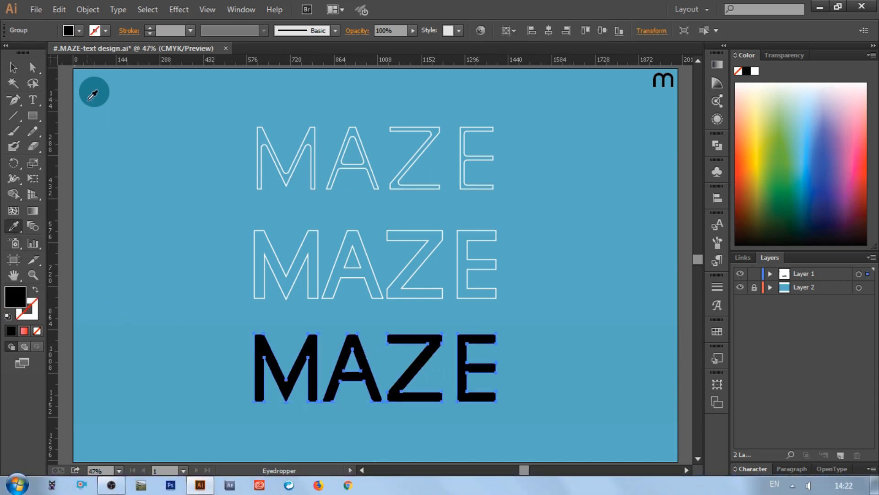
{"action": "left_click", "coordinate": [91, 90]}
{"action": "left_click", "coordinate": [14, 67]}
{"action": "left_click", "coordinate": [177, 182]}
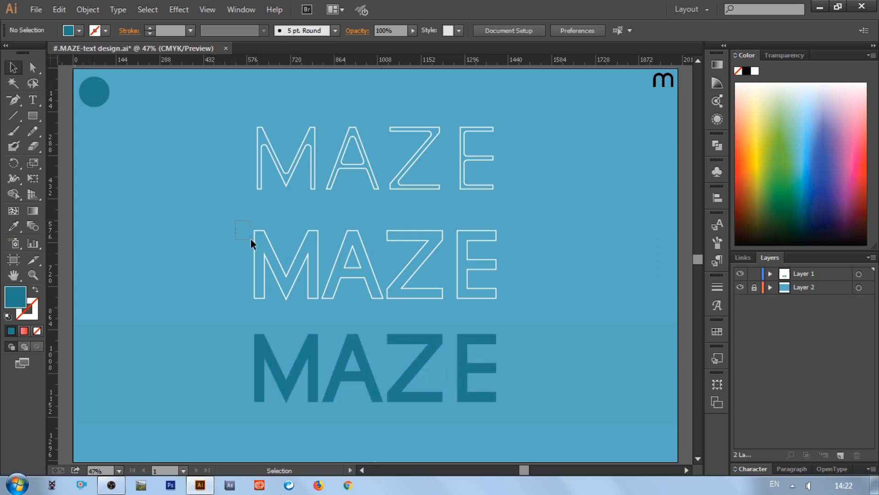
- Turn on a dashed stroke with round joins for the middle white outlined MAZE
{"action": "left_click_drag", "start_coordinate": [251, 238], "coordinate": [257, 247]}
{"action": "left_click", "coordinate": [183, 166]}
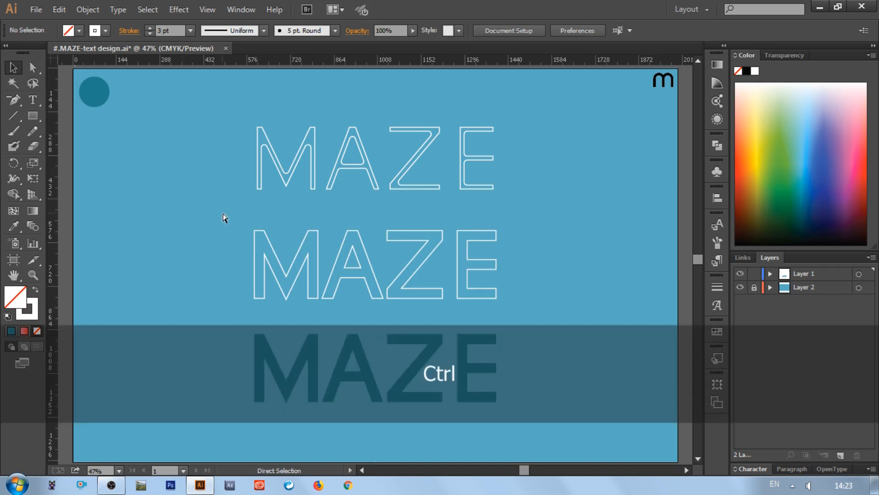
{"action": "key", "text": "ctrl+equal"}
{"action": "key", "text": "ctrl+equal"}
{"action": "scroll", "coordinate": [222, 213], "scroll_direction": "left", "scroll_amount": 3}
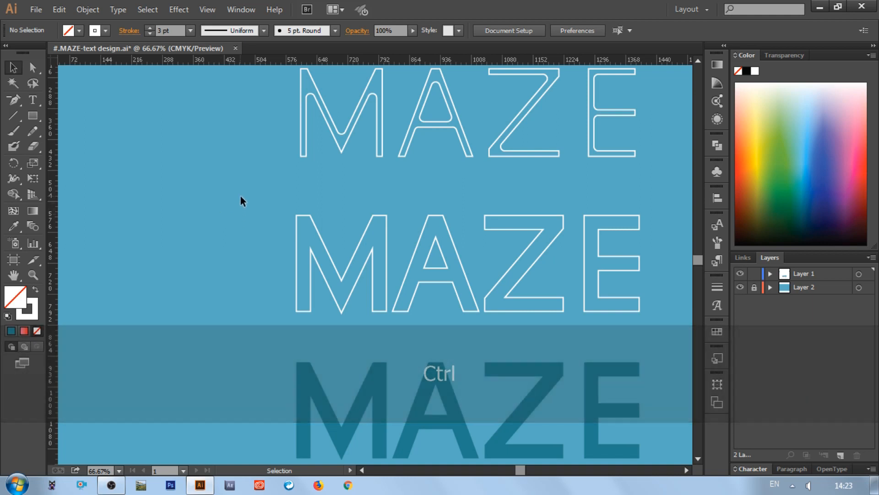
{"action": "left_click_drag", "start_coordinate": [230, 171], "coordinate": [312, 249]}
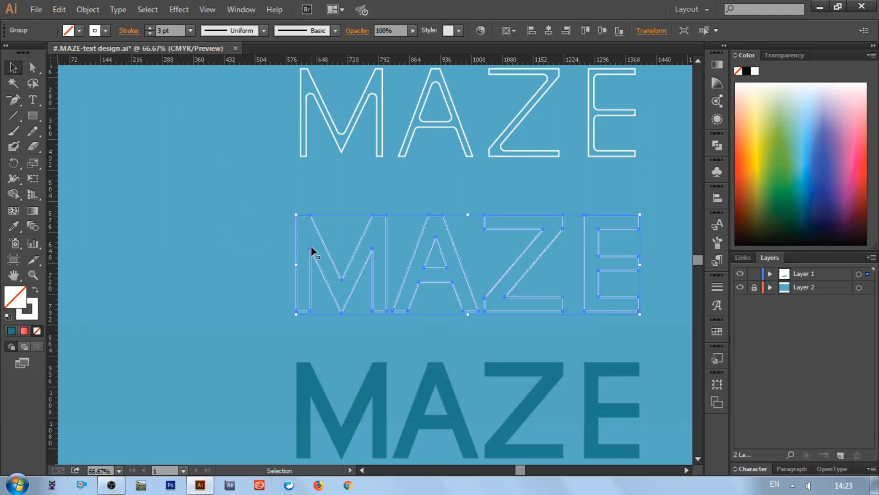
{"action": "left_click", "coordinate": [130, 31]}
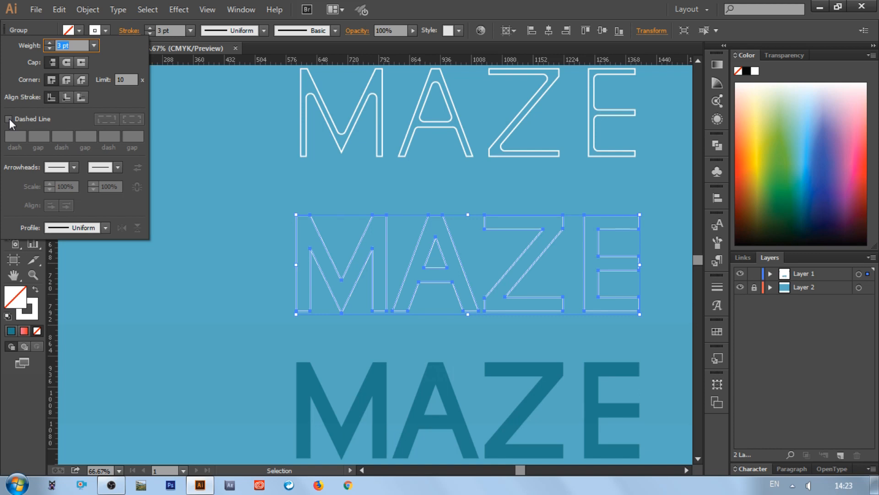
{"action": "left_click", "coordinate": [9, 118]}
{"action": "left_click", "coordinate": [66, 80]}
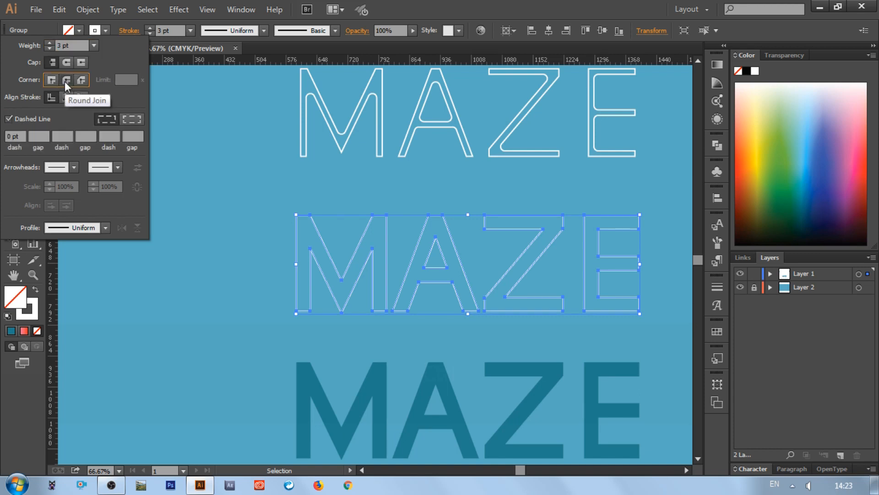
- Try dash lengths of 6 pt and 145 pt on the middle MAZE outline, then settle on 140 pt
{"action": "left_click", "coordinate": [14, 136]}
{"action": "type", "text": "6"}
{"action": "key", "text": "Return"}
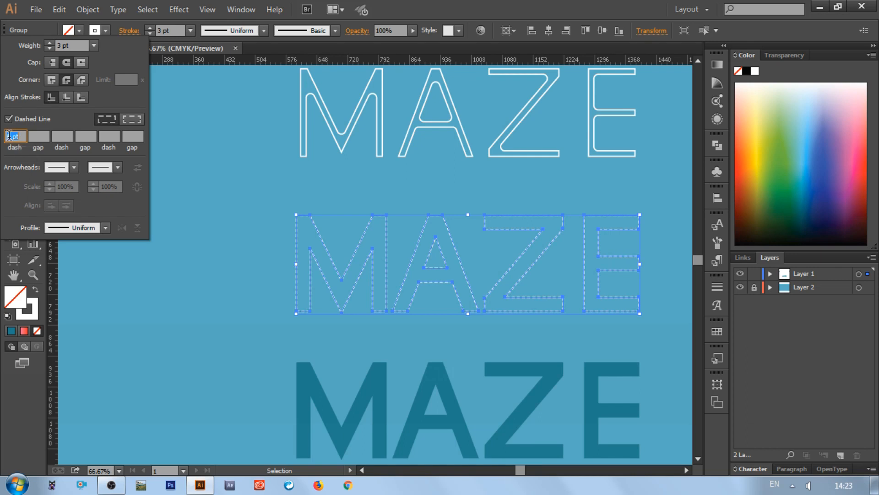
{"action": "type", "text": "145"}
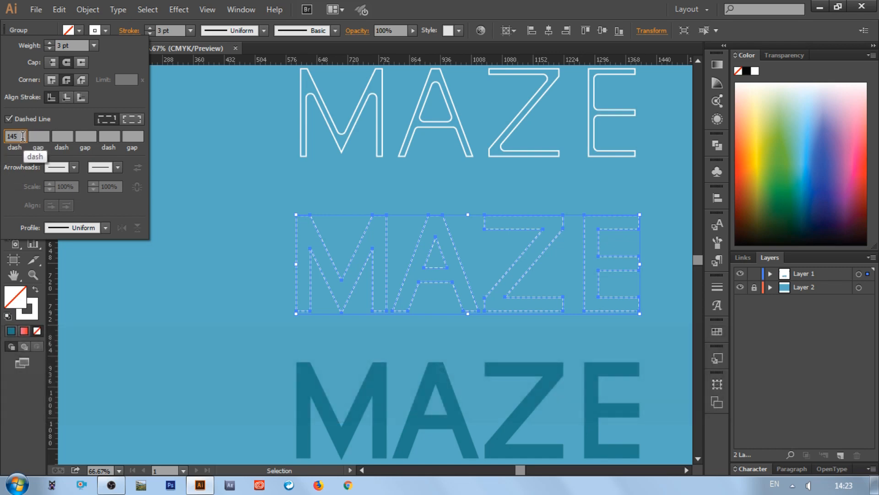
{"action": "key", "text": "Return"}
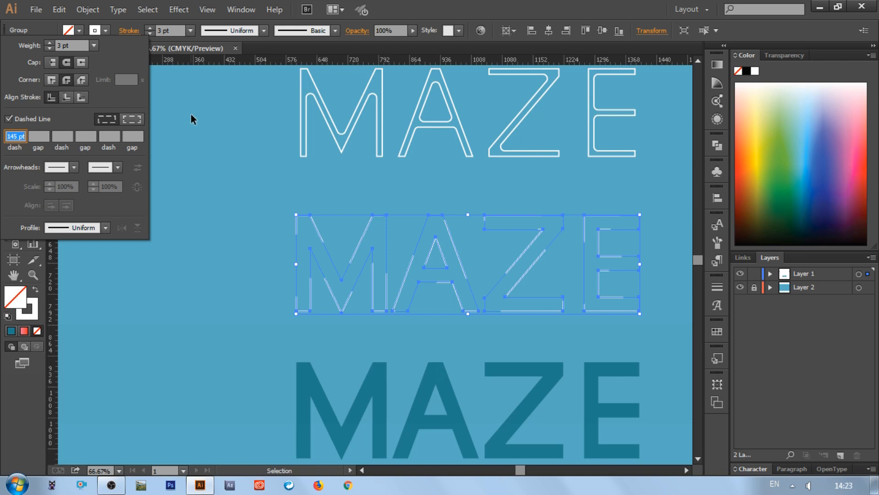
{"action": "scroll", "coordinate": [17, 133], "scroll_direction": "down", "scroll_amount": 7}
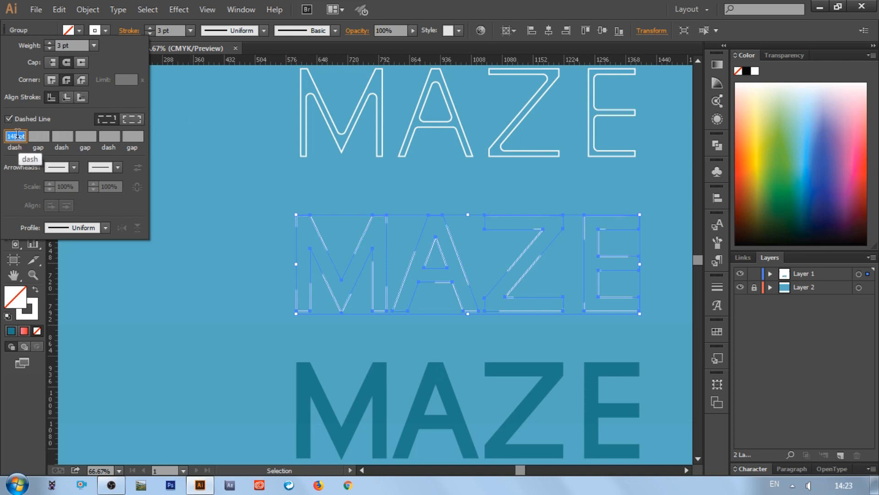
{"action": "scroll", "coordinate": [18, 133], "scroll_direction": "up", "scroll_amount": 3}
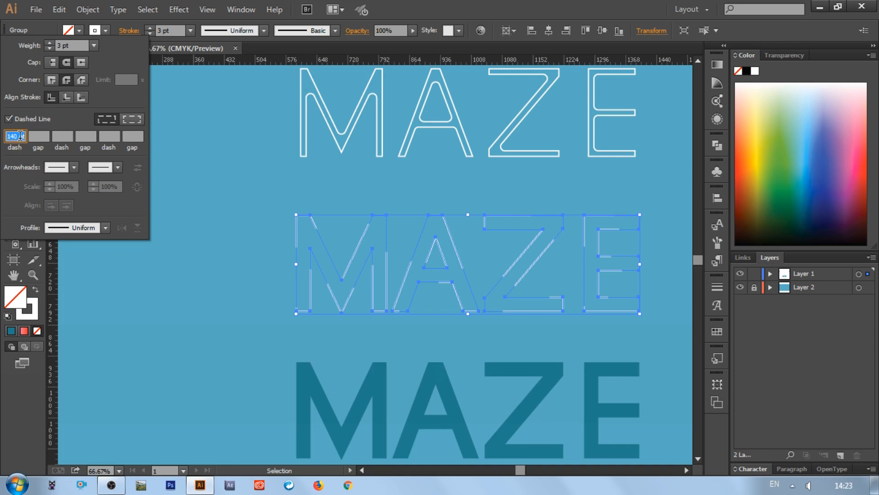
{"action": "left_click", "coordinate": [215, 182]}
{"action": "left_click", "coordinate": [215, 182]}
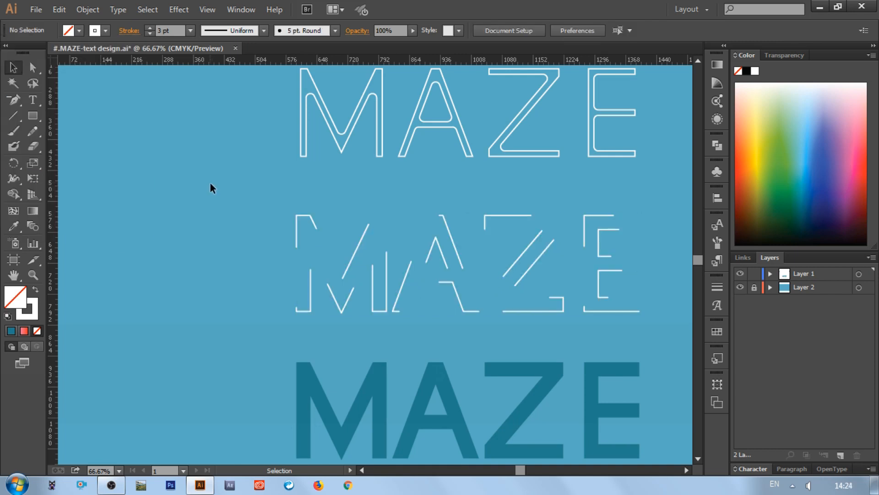
- Give the upper thin MAZE outline round caps and round joins, and turn on its dashed stroke
{"action": "left_click", "coordinate": [328, 133]}
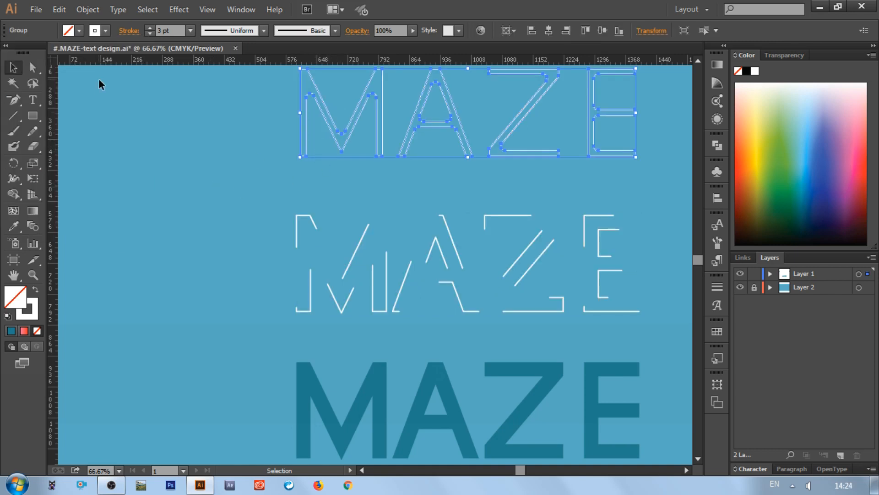
{"action": "left_click", "coordinate": [129, 31]}
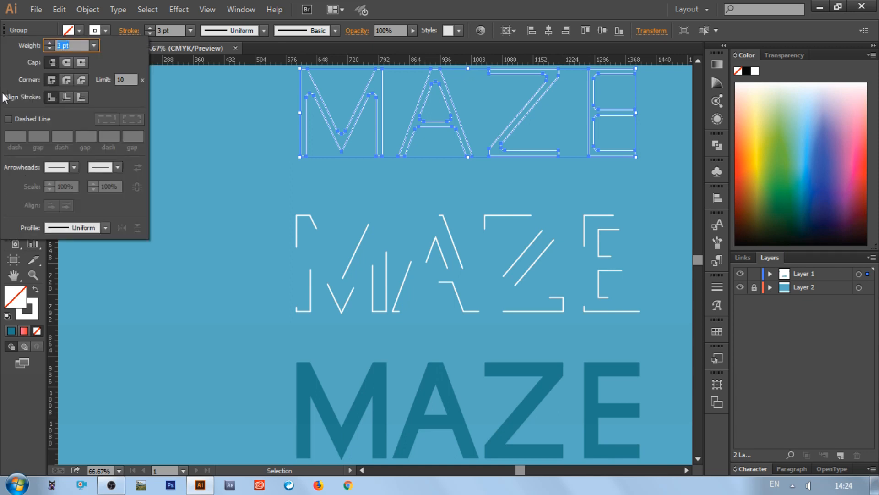
{"action": "left_click", "coordinate": [65, 63]}
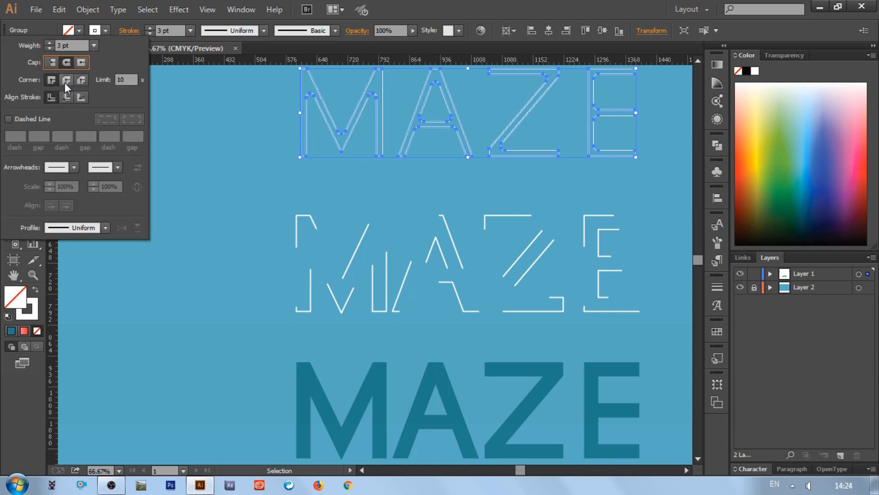
{"action": "left_click", "coordinate": [65, 83]}
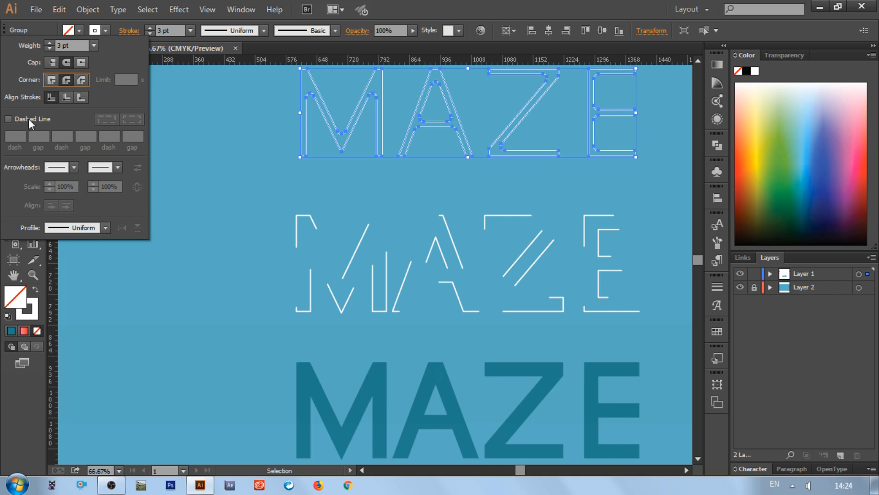
{"action": "left_click", "coordinate": [9, 118]}
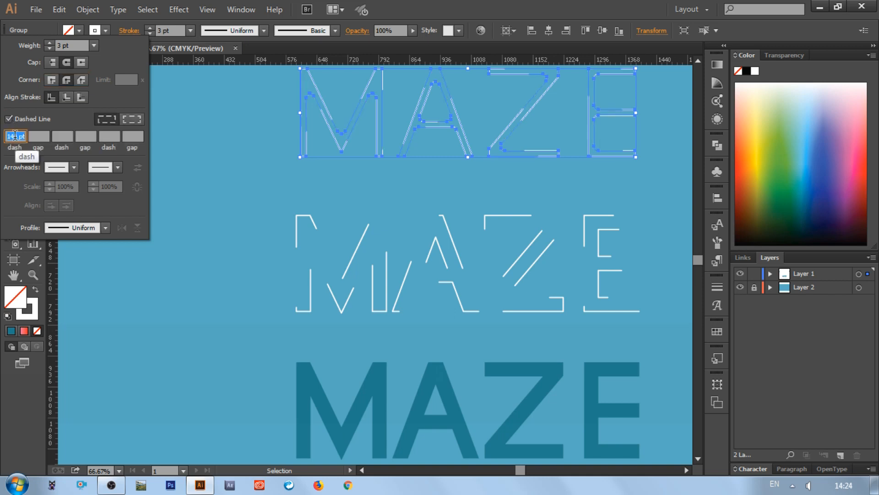
- Set the dash length of the upper thin MAZE outline to 105 pt
{"action": "type", "text": "140"}
{"action": "key", "text": "BackSpace"}
{"action": "key", "text": "BackSpace"}
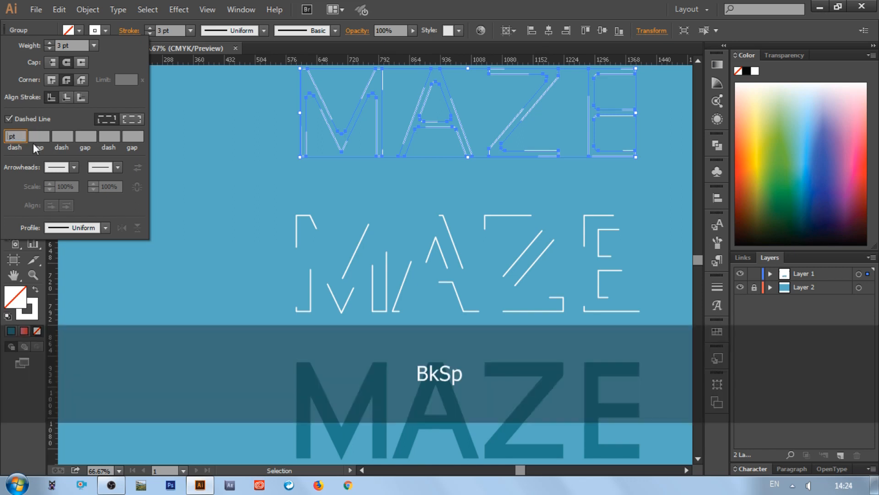
{"action": "type", "text": "10 "}
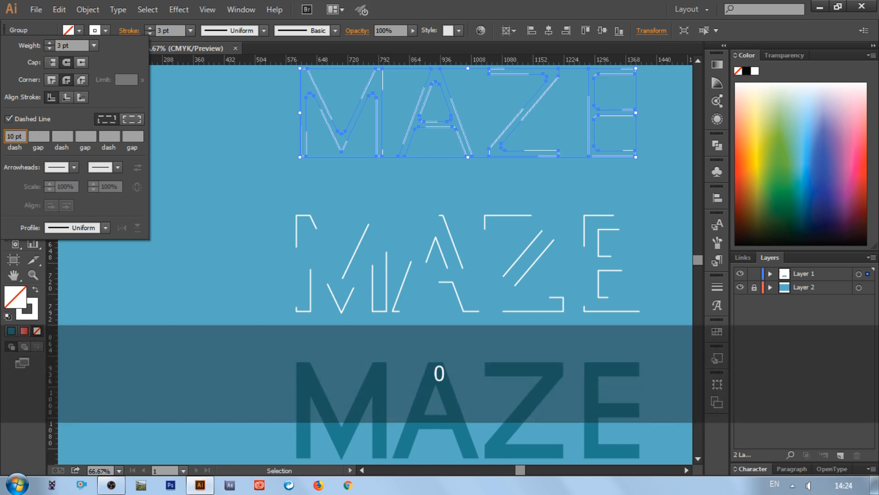
{"action": "type", "text": "5"}
{"action": "key", "text": "Return"}
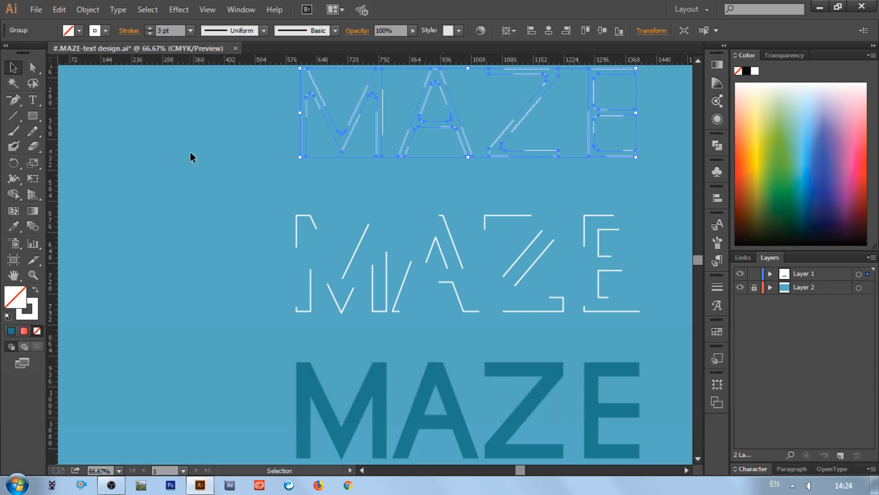
{"action": "left_click", "coordinate": [194, 150]}
- Align the upper thin dashed MAZE to the vertical center of the middle dashed MAZE so it sits inside it
{"action": "left_click", "coordinate": [376, 133]}
{"action": "left_click", "coordinate": [599, 30]}
{"action": "left_click", "coordinate": [486, 115]}
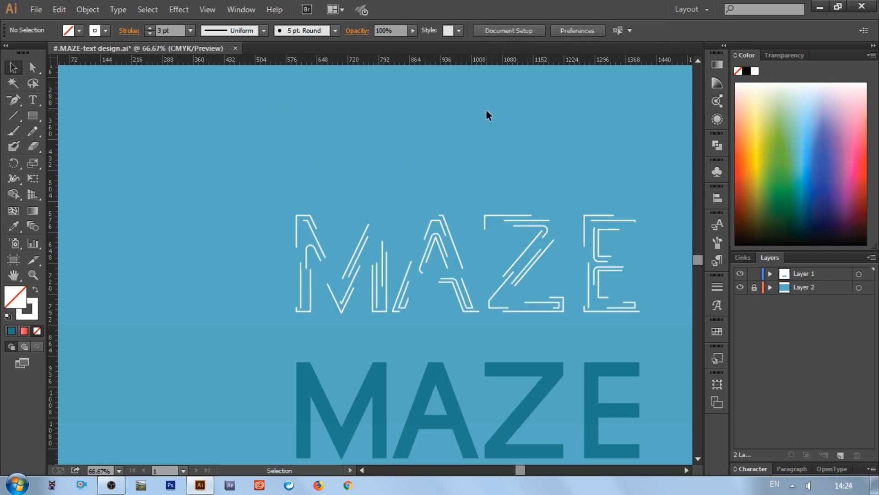
- Align the solid teal MAZE over the dashed white outlines and send it backward behind the lines
{"action": "left_click", "coordinate": [541, 365]}
{"action": "left_click", "coordinate": [579, 30]}
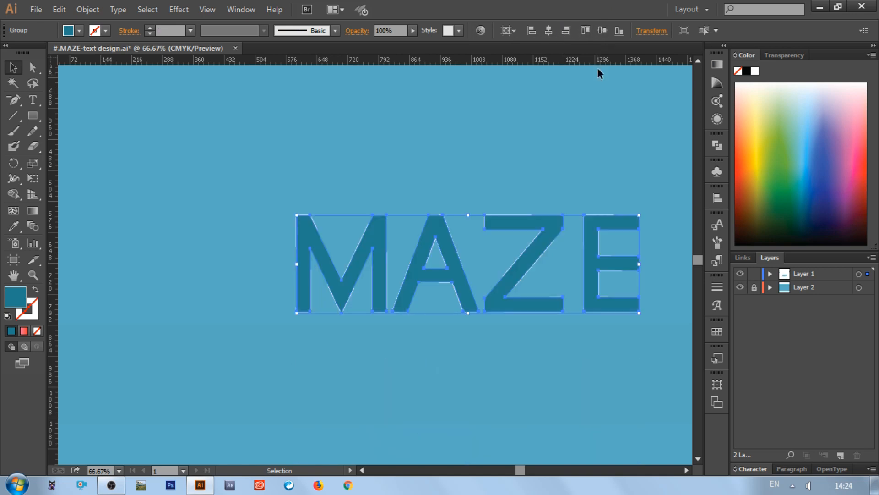
{"action": "left_click", "coordinate": [579, 147]}
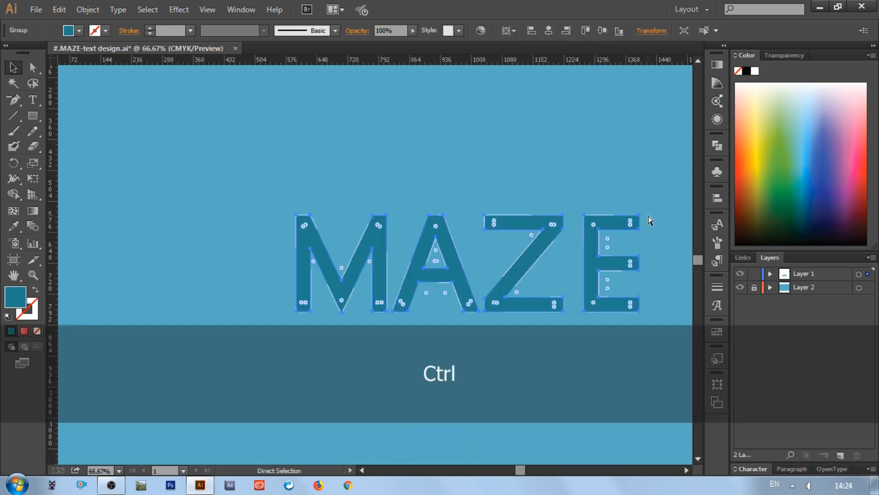
{"action": "key", "text": "ctrl+bracketleft"}
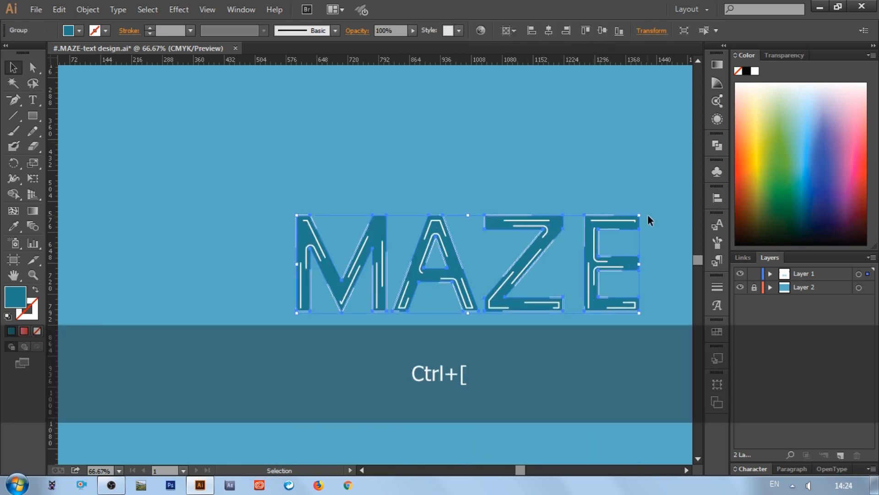
{"action": "left_click", "coordinate": [568, 192]}
- Increase the dash length of the outermost 3 pt white MAZE outline
{"action": "key", "text": "ctrl+minus"}
{"action": "key", "text": "ctrl+equal"}
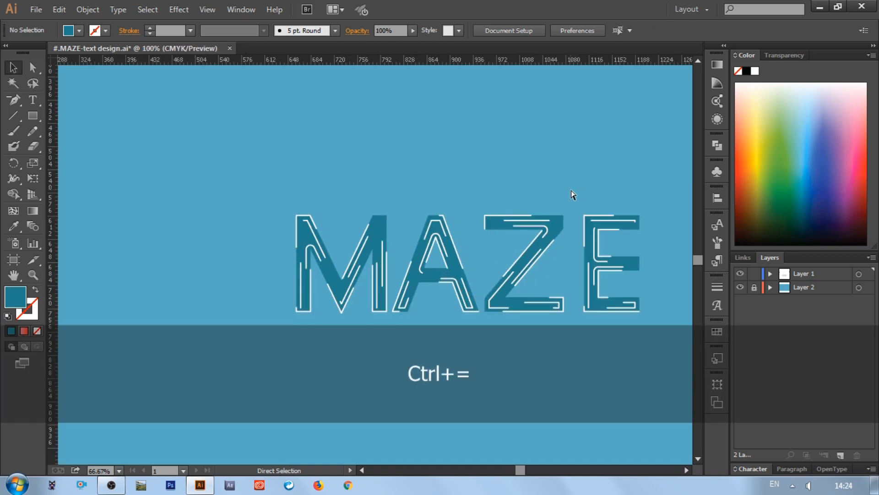
{"action": "key", "text": "ctrl+equal"}
{"action": "scroll", "coordinate": [550, 192], "scroll_direction": "right", "scroll_amount": 3}
{"action": "scroll", "coordinate": [506, 185], "scroll_direction": "right", "scroll_amount": 1}
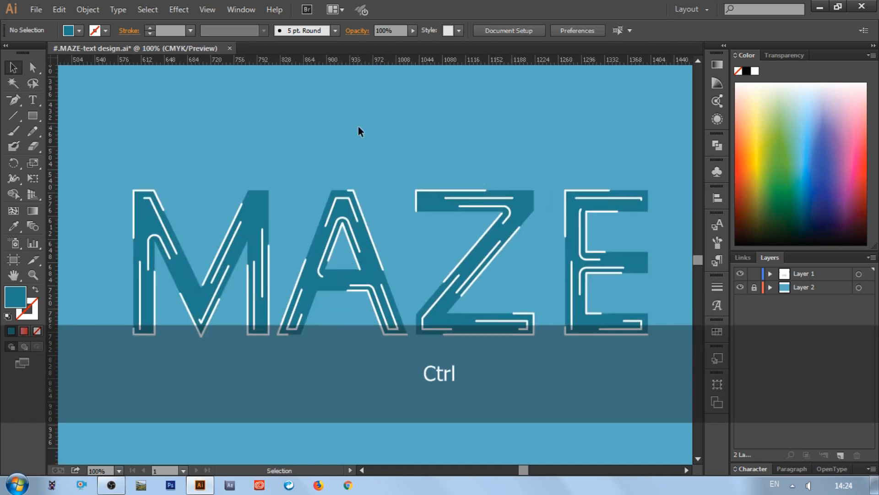
{"action": "left_click", "coordinate": [158, 196]}
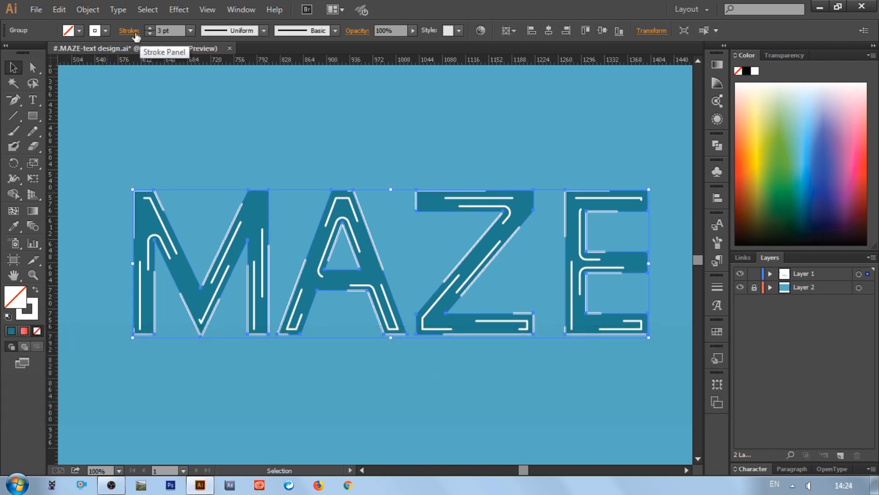
{"action": "left_click", "coordinate": [135, 36]}
{"action": "left_click", "coordinate": [16, 136]}
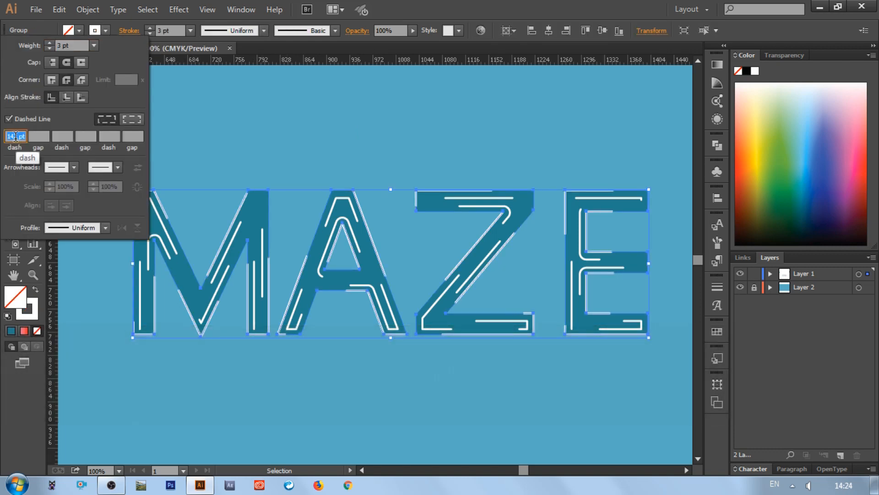
{"action": "left_click", "coordinate": [252, 137]}
{"action": "left_click", "coordinate": [257, 136]}
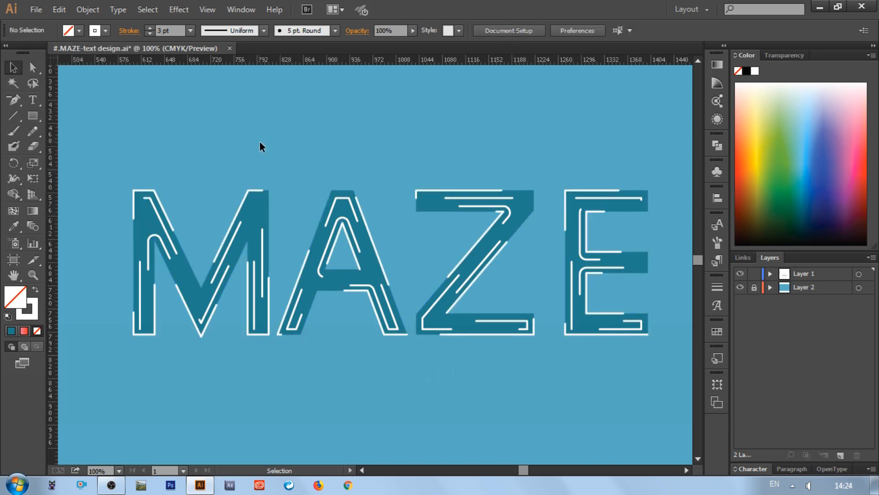
{"action": "left_click", "coordinate": [14, 116]}
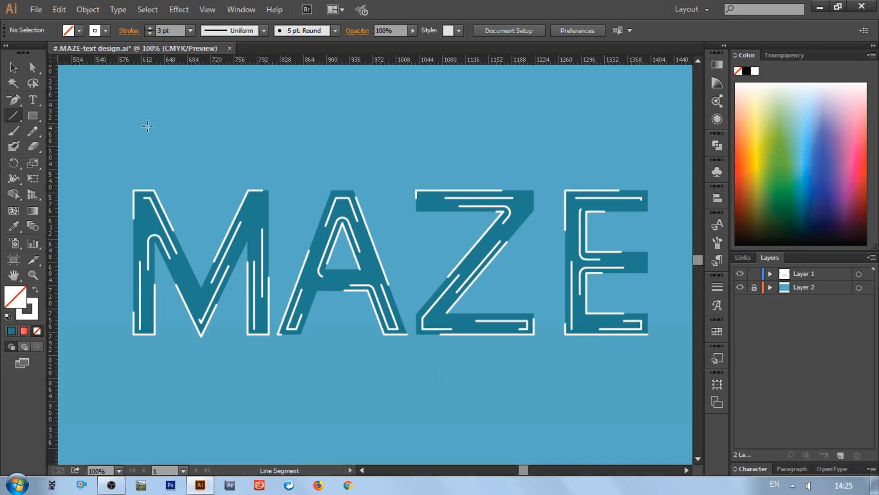
{"action": "key", "text": "ctrl+equal"}
{"action": "key", "text": "ctrl+equal"}
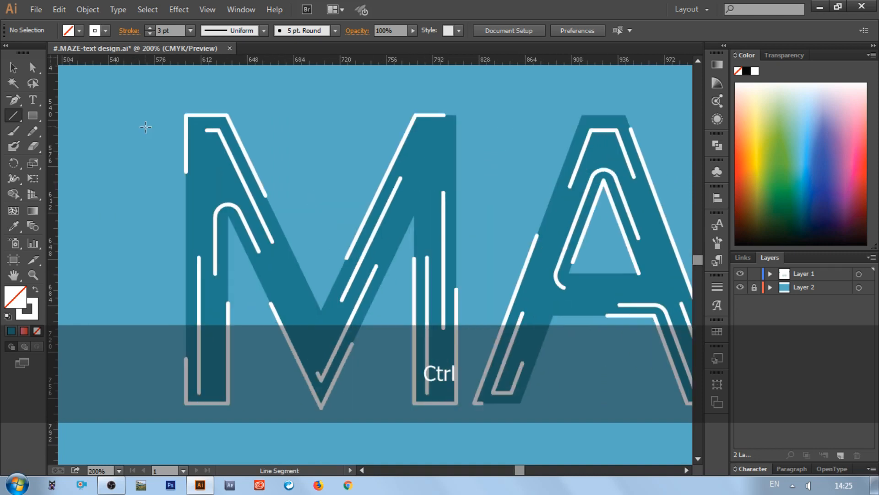
{"action": "scroll", "coordinate": [149, 132], "scroll_direction": "down", "scroll_amount": 1}
{"action": "scroll", "coordinate": [136, 130], "scroll_direction": "up", "scroll_amount": 1}
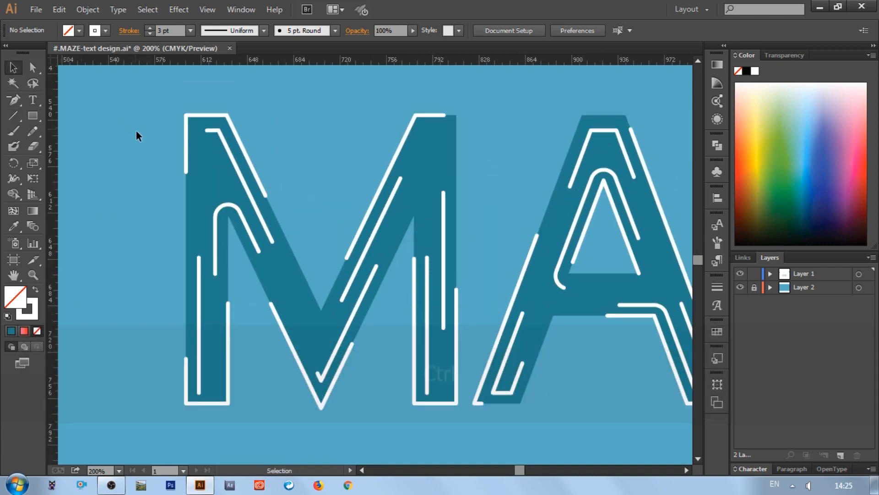
{"action": "key", "text": "v"}
- Duplicate the solid teal MAZE and align the copy to the artboard's bottom edge, directly below the design
{"action": "left_click", "coordinate": [196, 210]}
{"action": "key", "text": "a"}
{"action": "key", "text": "ctrl+0"}
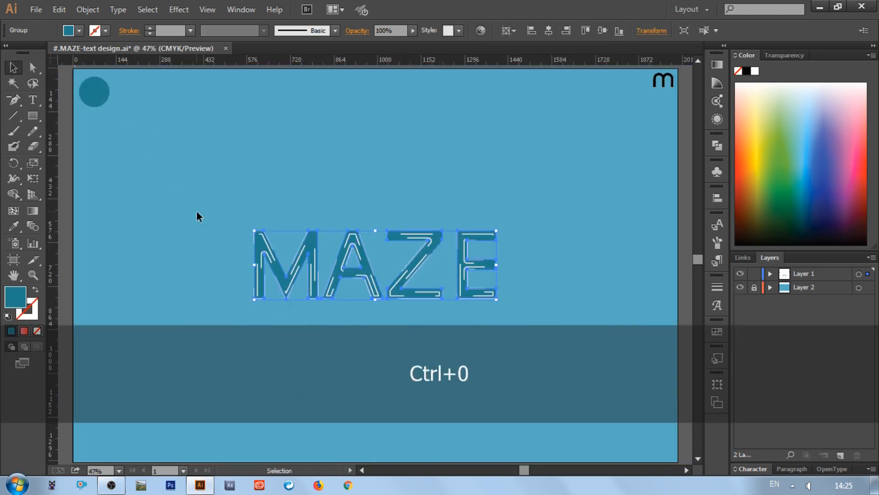
{"action": "key", "text": "ctrl+equal"}
{"action": "key", "text": "ctrl+equal"}
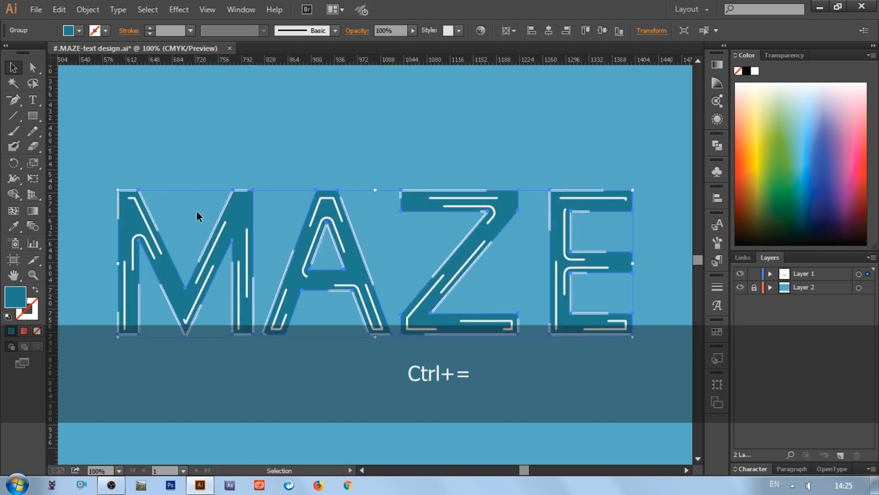
{"action": "left_click", "coordinate": [257, 179]}
{"action": "left_click", "coordinate": [332, 193]}
{"action": "key", "text": "ctrl+c"}
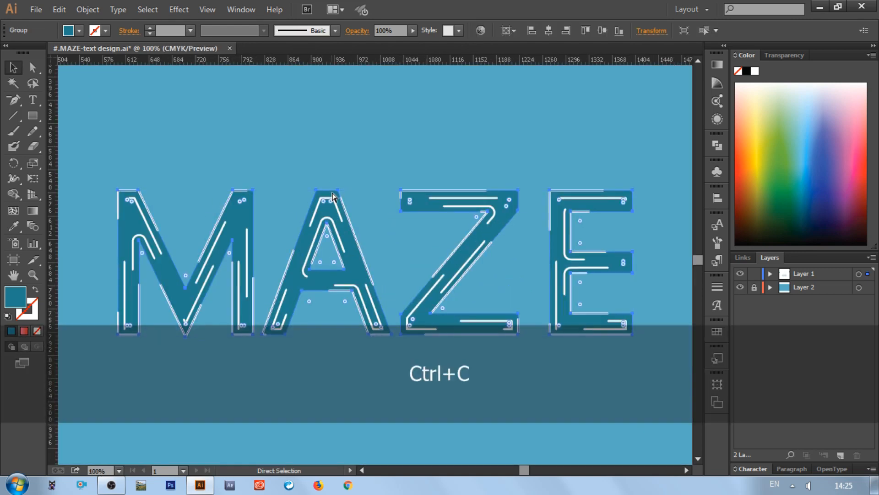
{"action": "key", "text": "ctrl+v"}
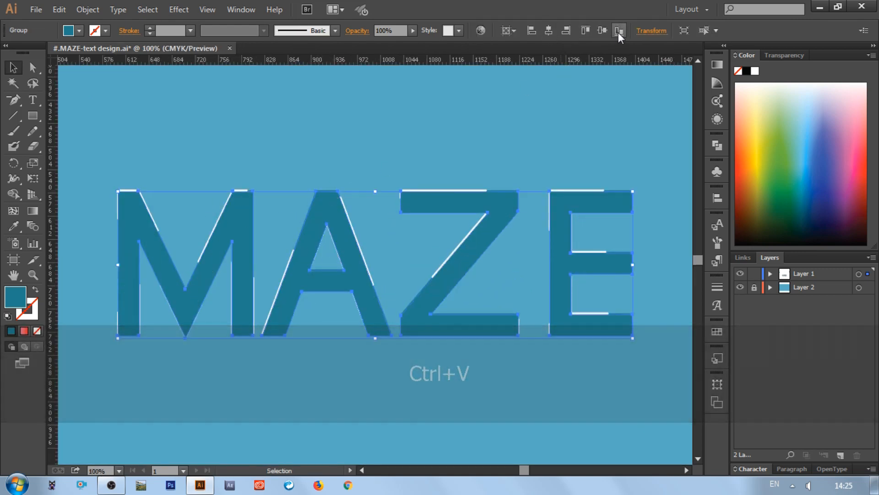
{"action": "left_click", "coordinate": [619, 32]}
{"action": "left_click", "coordinate": [519, 155]}
- Group the upper teal MAZE with its dashed outlines, and move the solid teal copy straight up closer beneath the group
{"action": "key", "text": "ctrl+0"}
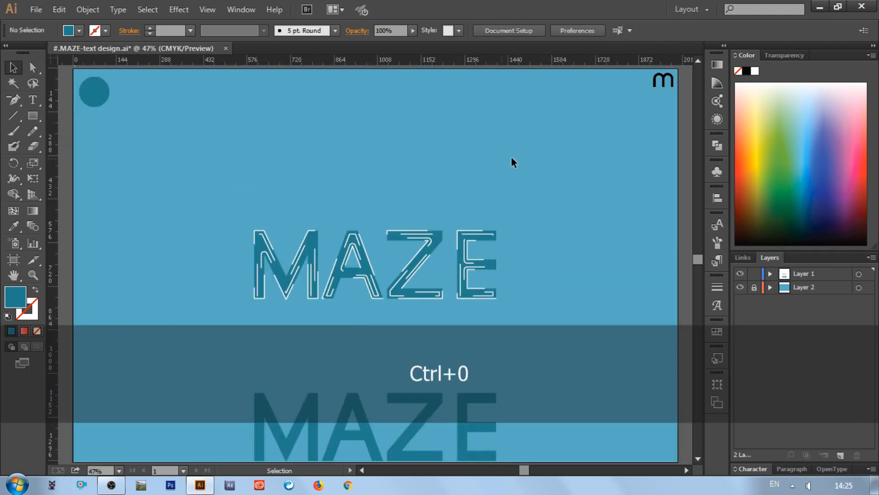
{"action": "left_click_drag", "start_coordinate": [261, 240], "coordinate": [353, 331]}
{"action": "right_click", "coordinate": [329, 274]}
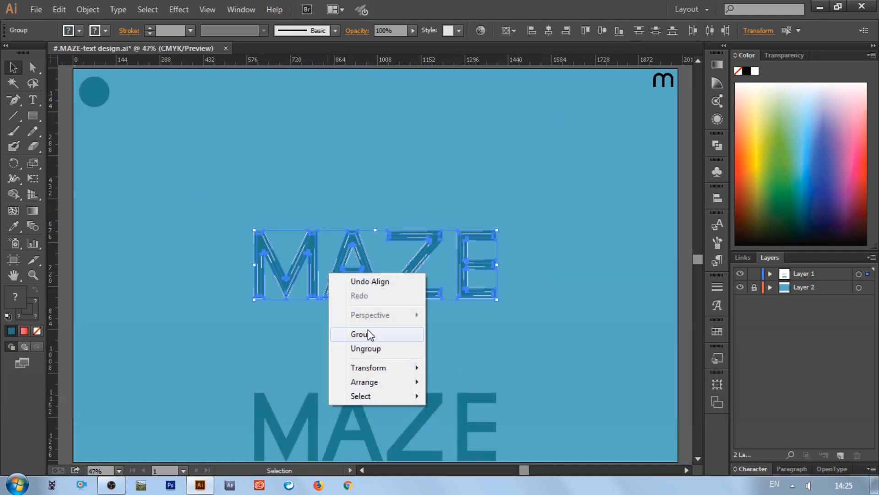
{"action": "left_click", "coordinate": [367, 331]}
{"action": "left_click", "coordinate": [379, 338]}
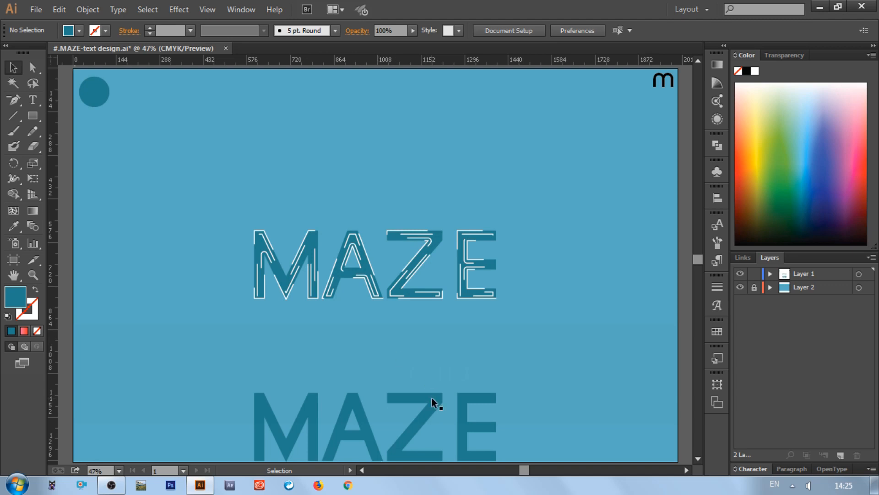
{"action": "left_click_drag", "start_coordinate": [431, 396], "coordinate": [429, 339]}
{"action": "left_click", "coordinate": [538, 297]}
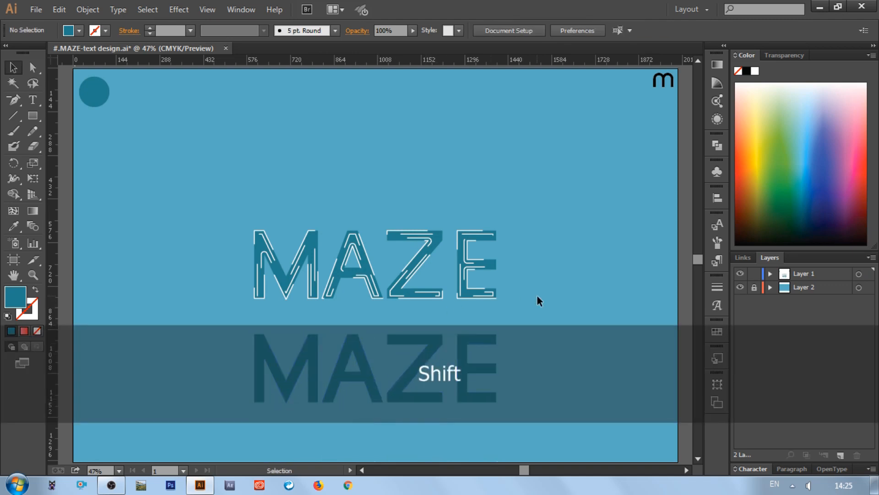
- Draw six short horizontal line segments across the stems and diagonals of the M, connecting its white dashes
{"action": "key", "text": "ctrl+equal"}
{"action": "key", "text": "ctrl+equal"}
{"action": "key", "text": "ctrl+equal"}
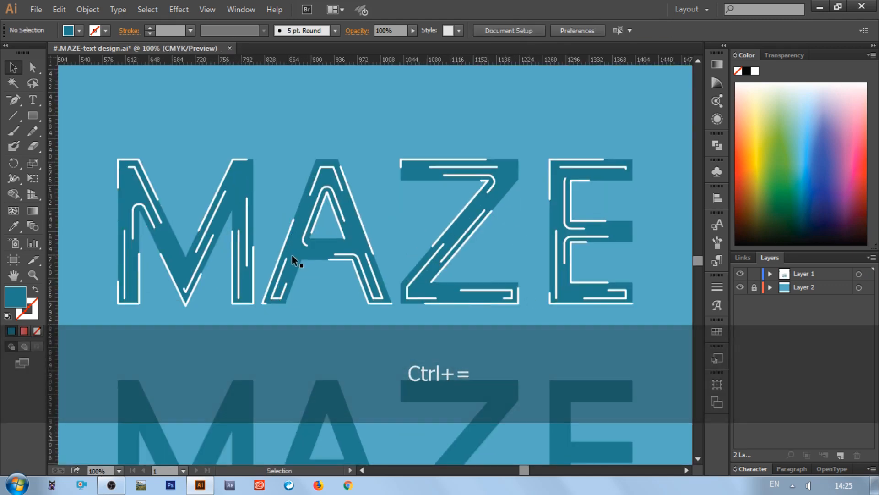
{"action": "key", "text": "ctrl+equal"}
{"action": "scroll", "coordinate": [239, 247], "scroll_direction": "up", "scroll_amount": 3}
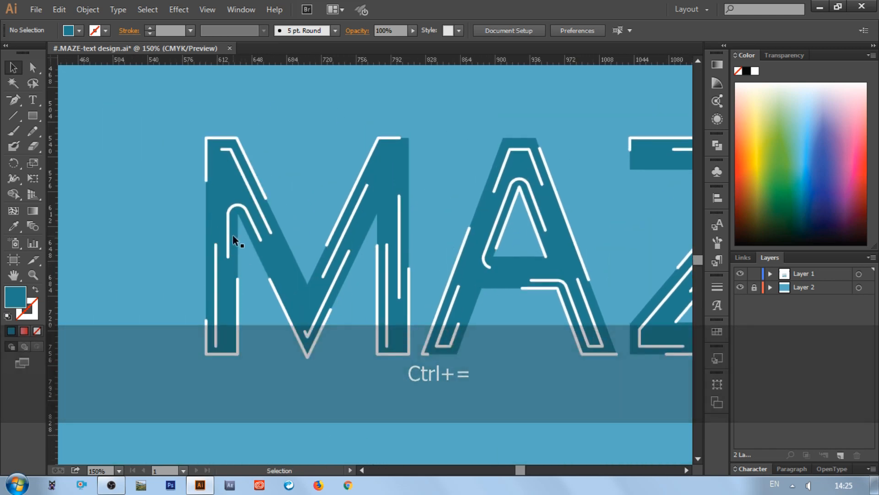
{"action": "scroll", "coordinate": [220, 236], "scroll_direction": "left", "scroll_amount": 2}
{"action": "left_click", "coordinate": [17, 118]}
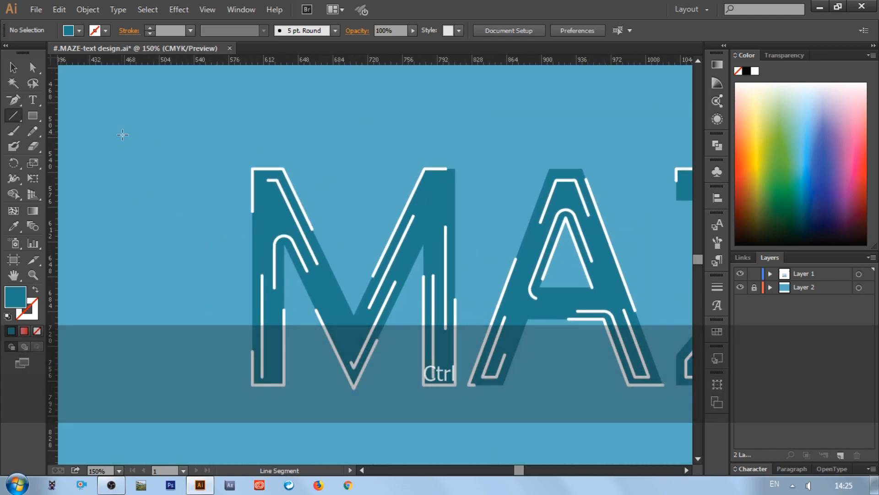
{"action": "key", "text": "ctrl+equal"}
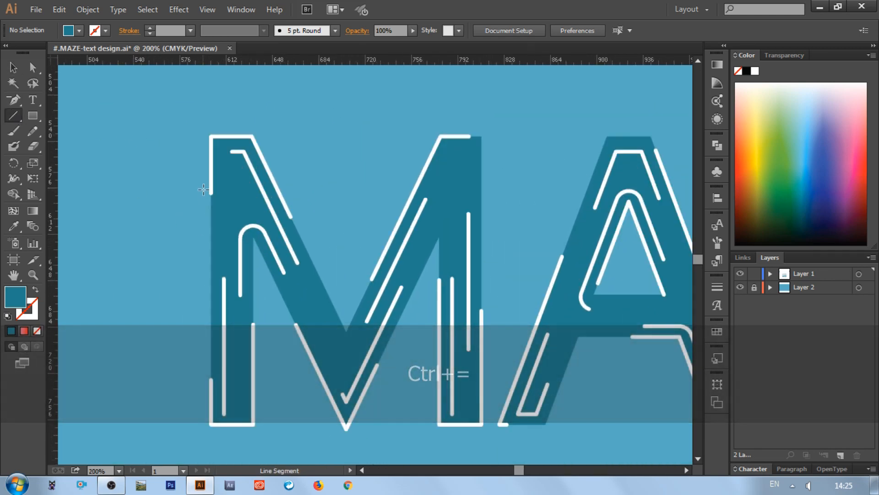
{"action": "left_click_drag", "start_coordinate": [204, 186], "coordinate": [238, 186]}
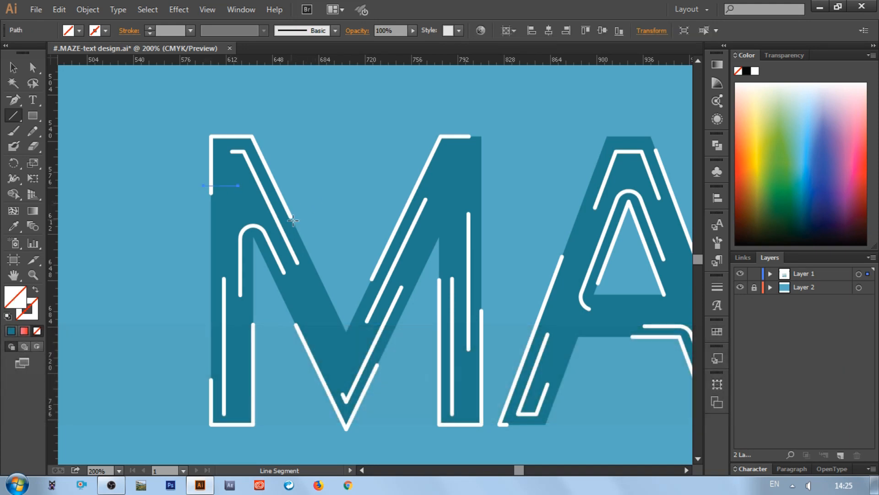
{"action": "left_click_drag", "start_coordinate": [298, 218], "coordinate": [276, 218]}
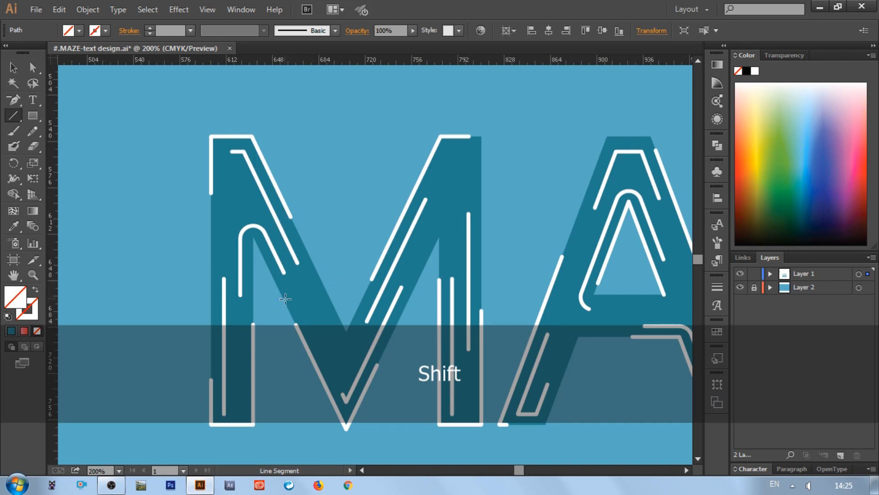
{"action": "left_click_drag", "start_coordinate": [275, 298], "coordinate": [307, 299]}
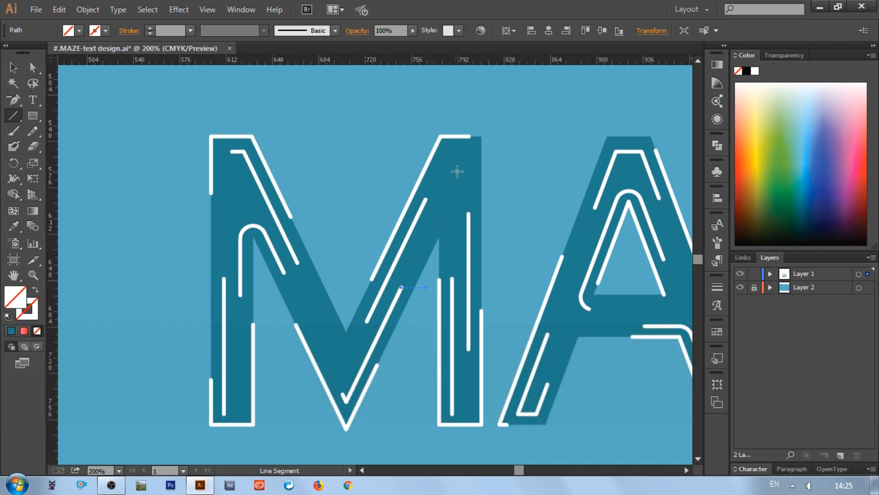
{"action": "key", "text": "shift"}
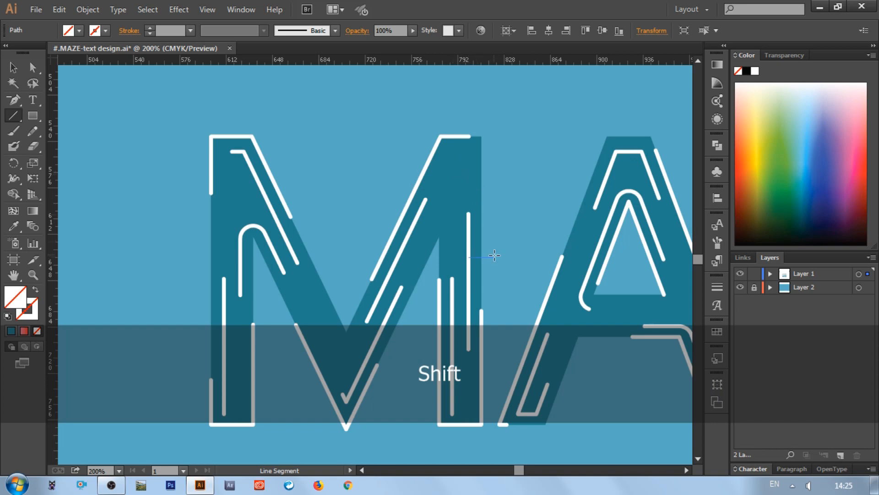
{"action": "scroll", "coordinate": [444, 316], "scroll_direction": "down", "scroll_amount": 5}
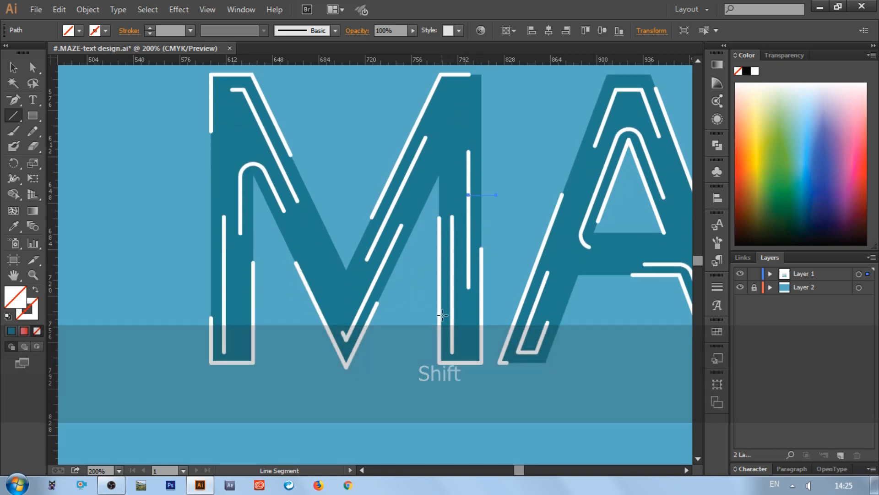
{"action": "key", "text": "shift"}
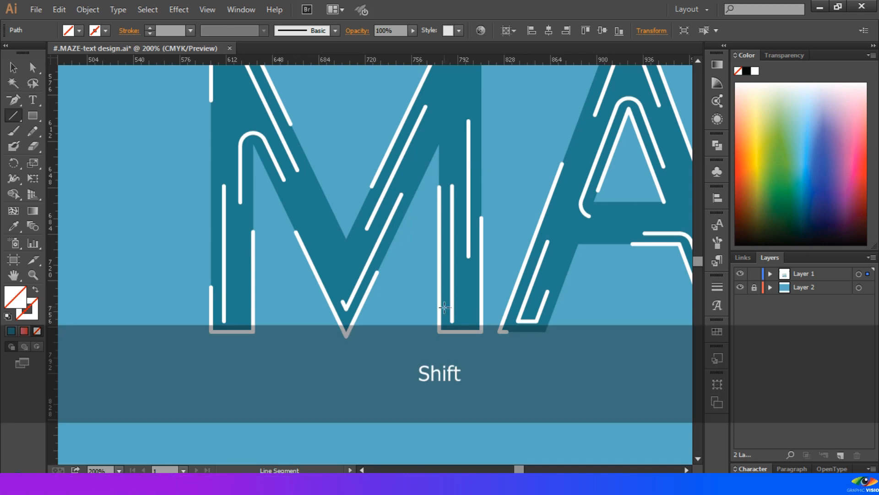
{"action": "left_click_drag", "start_coordinate": [440, 308], "coordinate": [453, 307]}
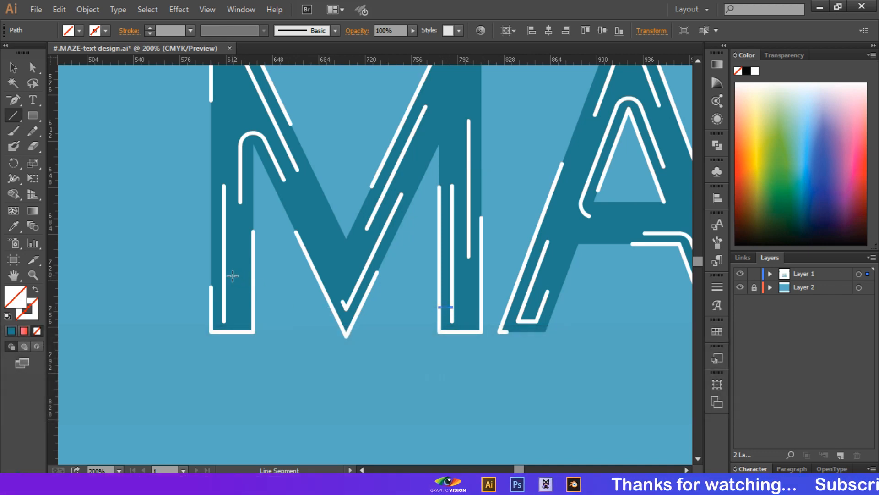
- Move the grouped outlined MAZE straight up, clear of the short line segments
{"action": "scroll", "coordinate": [232, 275], "scroll_direction": "up", "scroll_amount": 4}
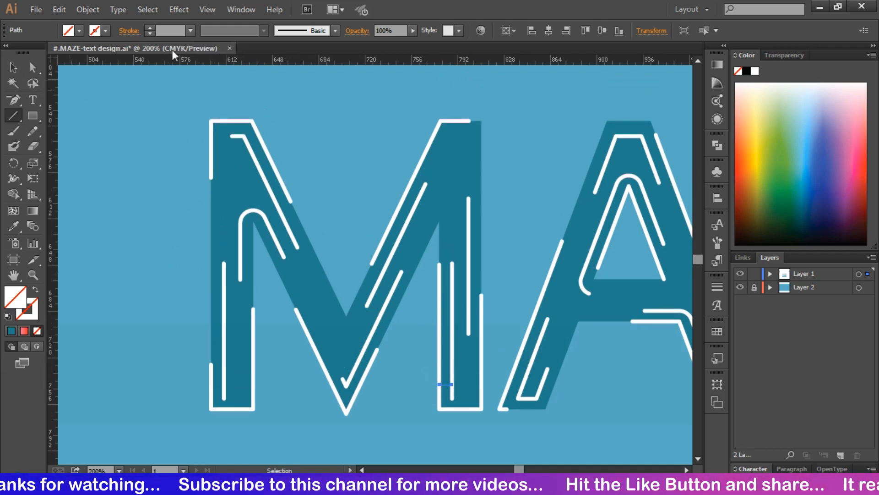
{"action": "key", "text": "v"}
{"action": "key", "text": "ctrl+0"}
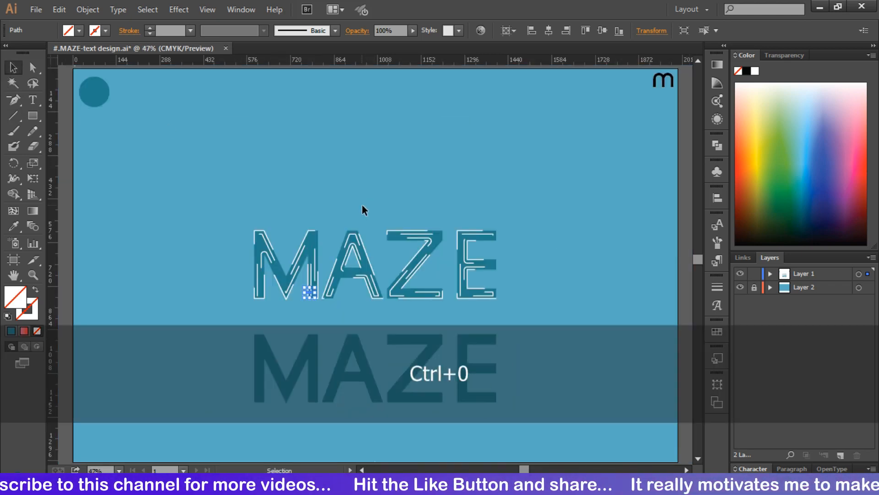
{"action": "left_click", "coordinate": [357, 257]}
{"action": "left_click_drag", "start_coordinate": [362, 258], "coordinate": [366, 166]}
- Select all the short line segments and raise their stroke weight so they have a white stroke
{"action": "left_click_drag", "start_coordinate": [309, 296], "coordinate": [335, 308]}
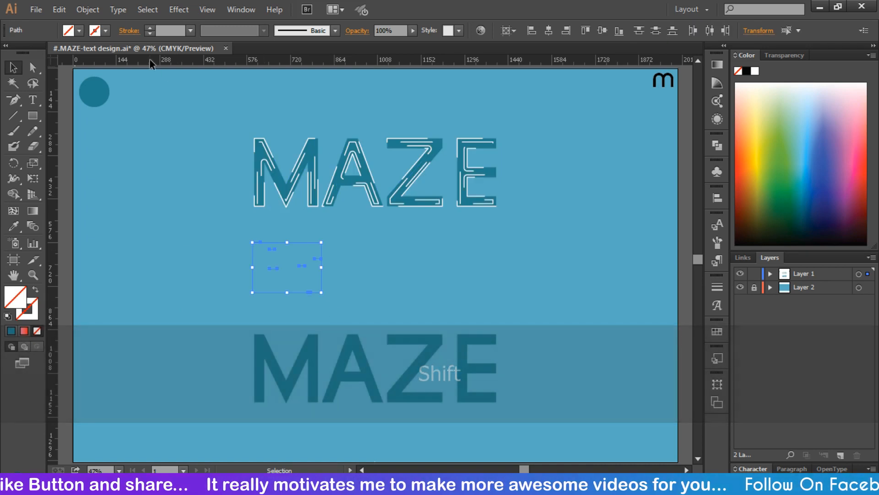
{"action": "left_click", "coordinate": [190, 30]}
{"action": "left_click", "coordinate": [178, 30]}
{"action": "scroll", "coordinate": [177, 30], "scroll_direction": "up", "scroll_amount": 1}
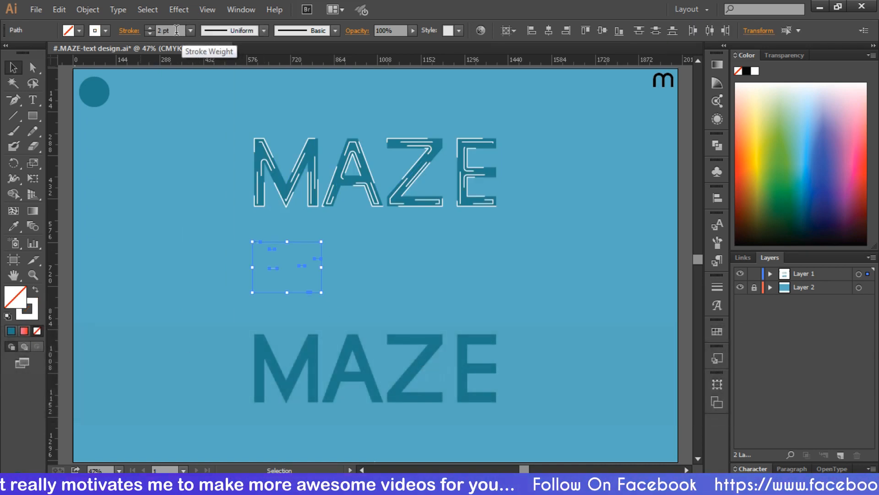
{"action": "scroll", "coordinate": [177, 30], "scroll_direction": "up", "scroll_amount": 1}
{"action": "left_click", "coordinate": [211, 152]}
- Select all the short line segments and set their stroke to 3 pt with round caps
{"action": "left_click_drag", "start_coordinate": [276, 196], "coordinate": [277, 197]}
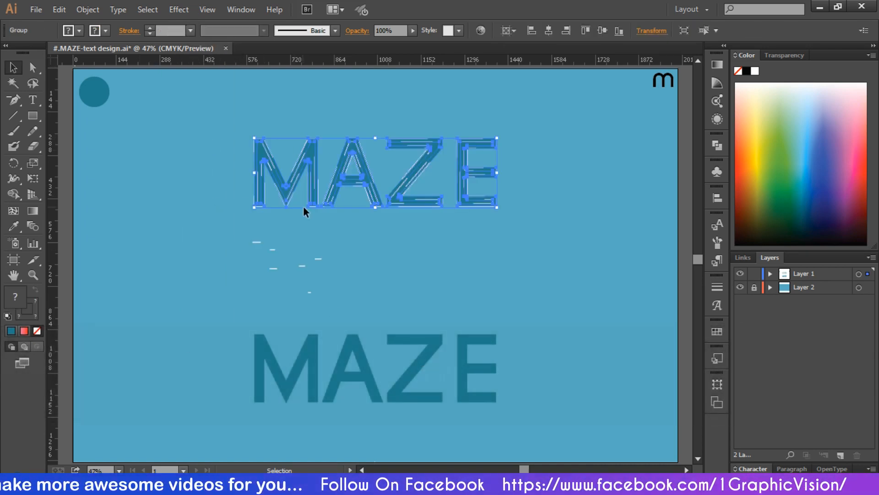
{"action": "left_click_drag", "start_coordinate": [325, 292], "coordinate": [326, 293]}
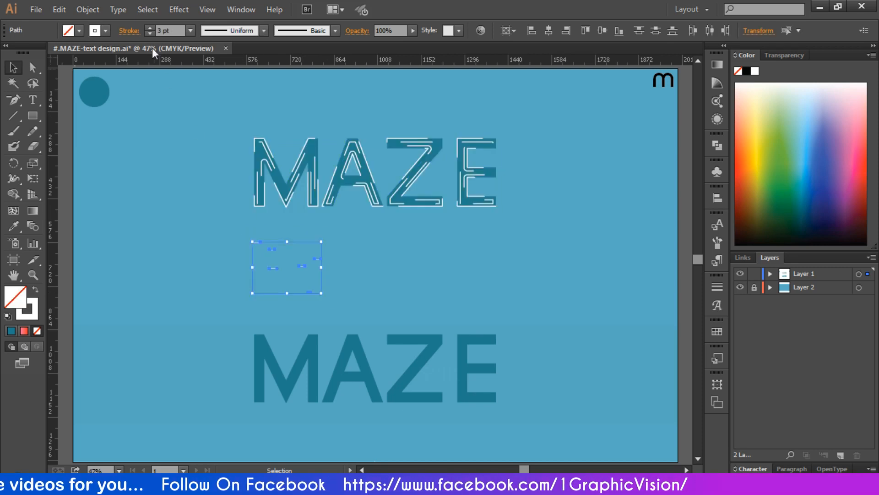
{"action": "left_click", "coordinate": [129, 30]}
{"action": "left_click", "coordinate": [67, 79]}
{"action": "left_click", "coordinate": [216, 106]}
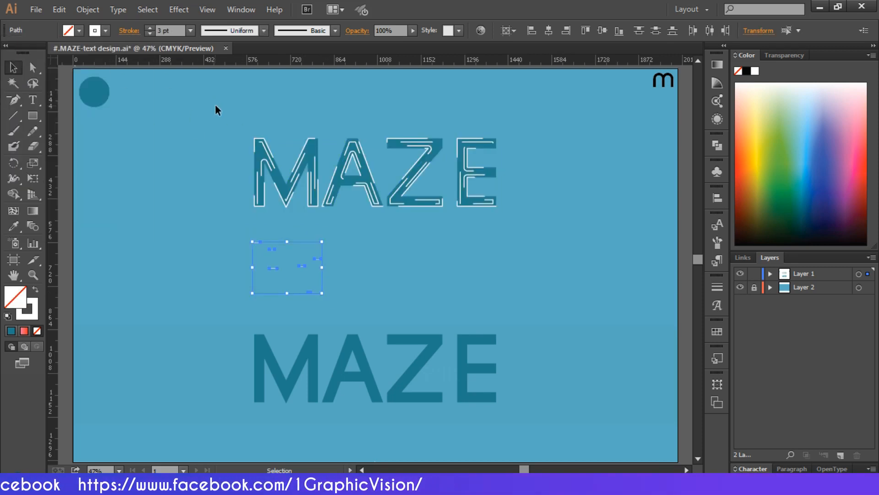
- Center the outlined MAZE group vertically on the artboard, back over the short line segments
{"action": "left_click", "coordinate": [216, 105]}
{"action": "left_click", "coordinate": [299, 179]}
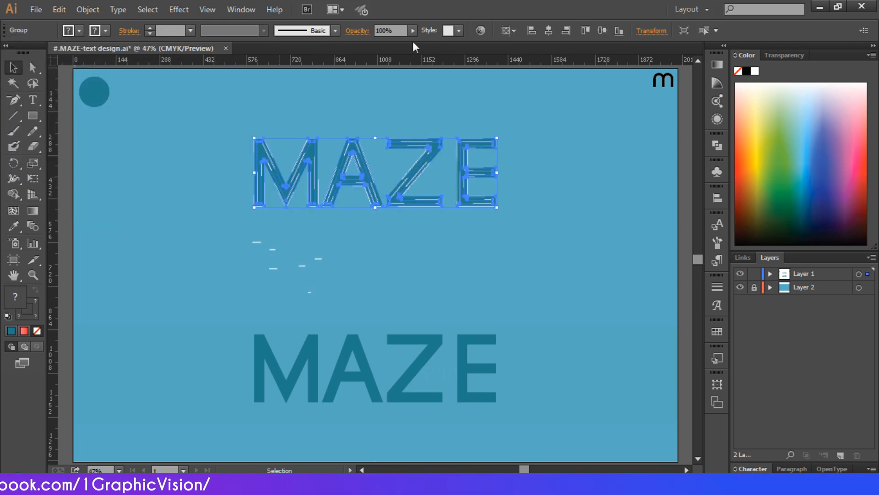
{"action": "left_click", "coordinate": [596, 34]}
{"action": "left_click", "coordinate": [598, 127]}
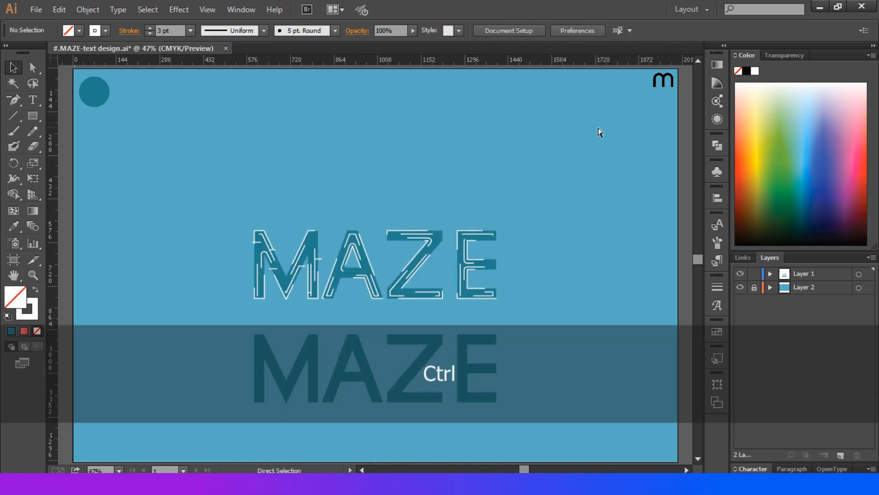
- Draw a short horizontal line segment connecting to the top of the inner dash on the M's left stem
{"action": "key", "text": "ctrl+equal"}
{"action": "key", "text": "ctrl+equal"}
{"action": "key", "text": "ctrl+equal"}
{"action": "key", "text": "ctrl+equal"}
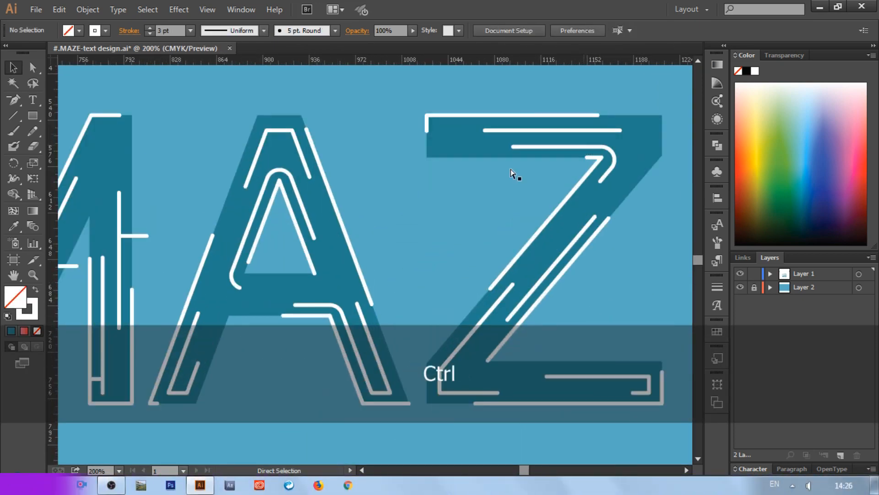
{"action": "scroll", "coordinate": [510, 169], "scroll_direction": "left", "scroll_amount": 6}
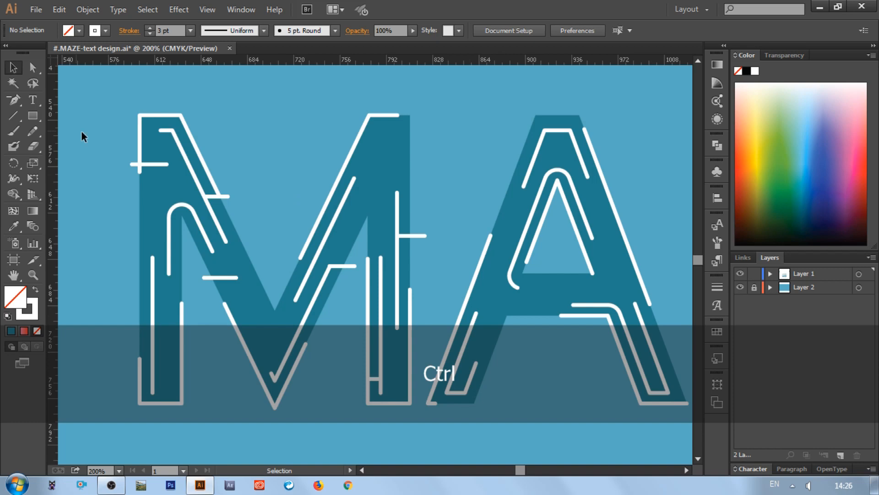
{"action": "left_click", "coordinate": [14, 116]}
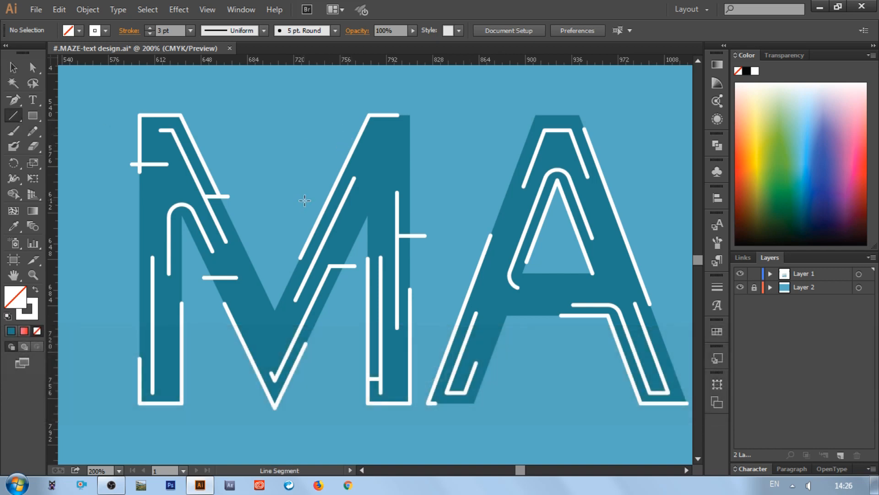
{"action": "scroll", "coordinate": [305, 200], "scroll_direction": "down", "scroll_amount": 2}
{"action": "key", "text": "shift"}
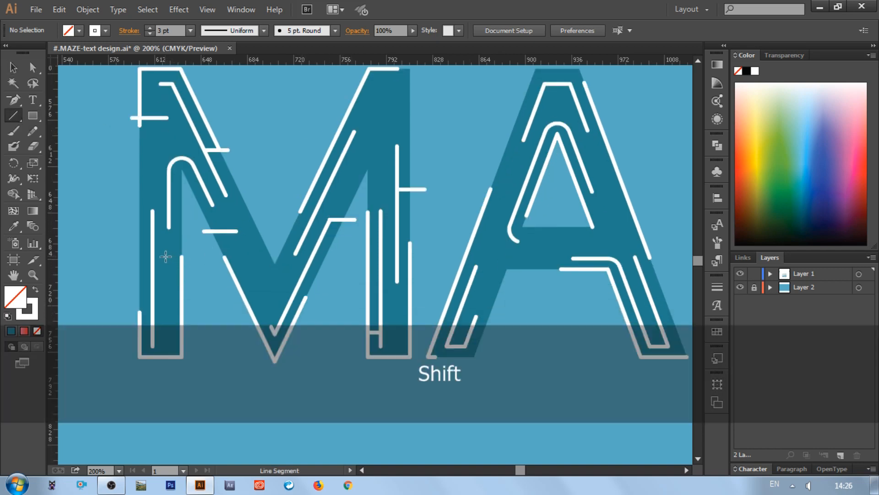
{"action": "left_click_drag", "start_coordinate": [186, 257], "coordinate": [187, 257]}
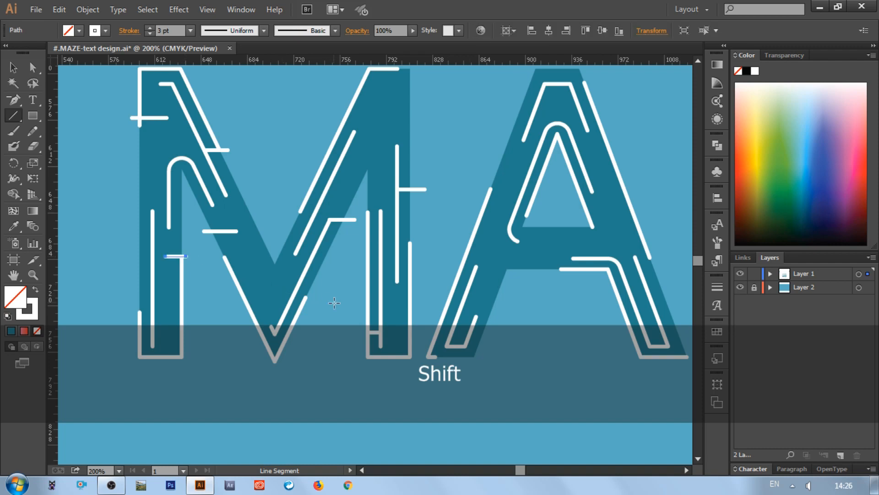
- Draw four horizontal line segments across the A: at its lower left leg, right diagonal, upper left side and near the apex
{"action": "scroll", "coordinate": [331, 299], "scroll_direction": "right", "scroll_amount": 2}
{"action": "key", "text": "shift"}
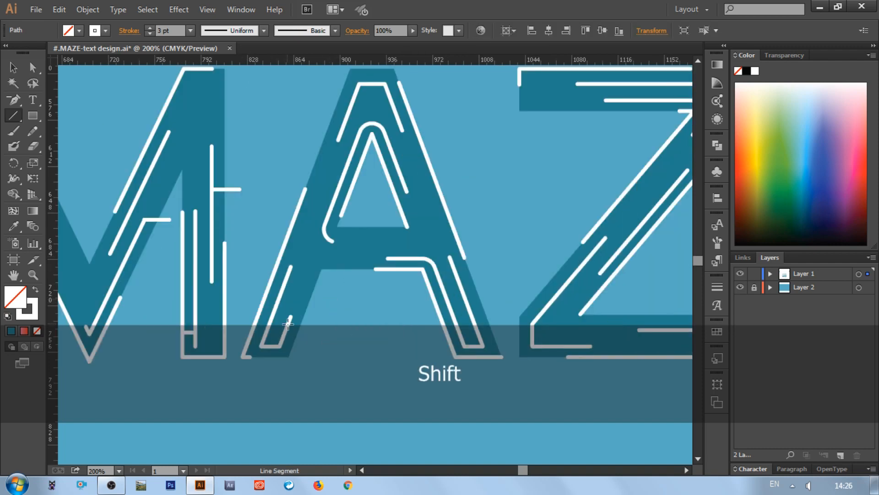
{"action": "left_click_drag", "start_coordinate": [288, 324], "coordinate": [311, 324]}
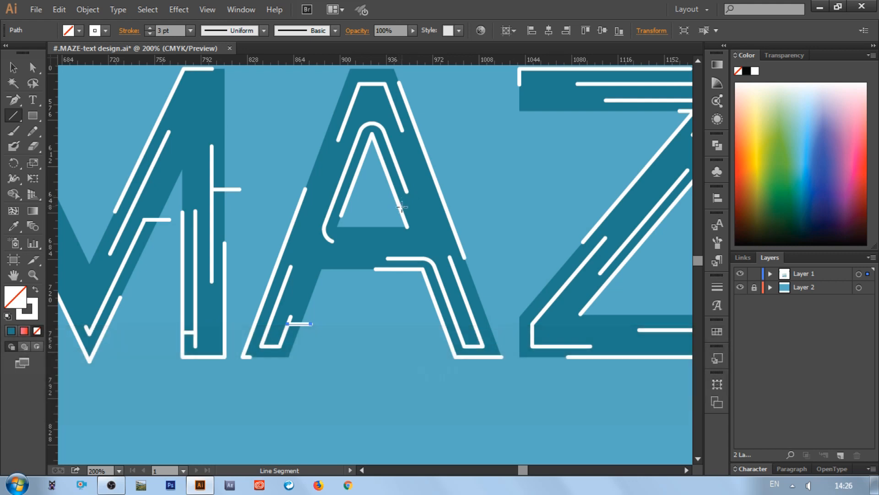
{"action": "key", "text": "shift"}
{"action": "left_click_drag", "start_coordinate": [422, 207], "coordinate": [497, 213]}
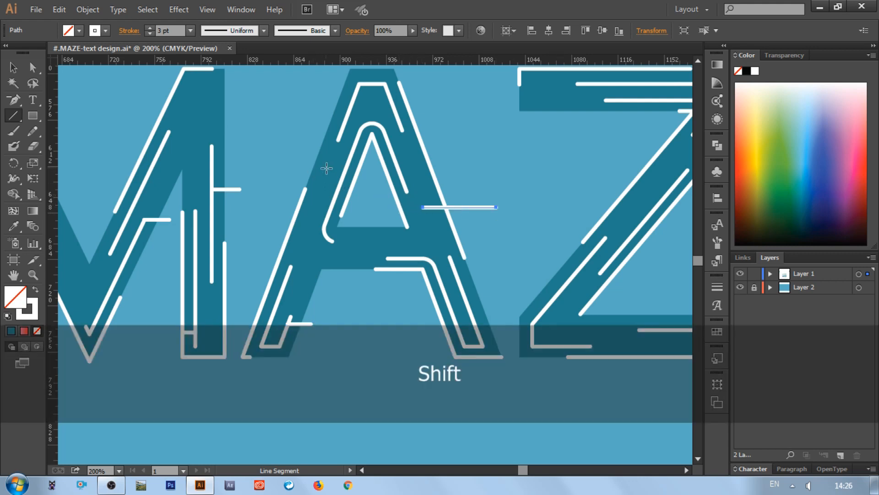
{"action": "left_click_drag", "start_coordinate": [333, 162], "coordinate": [294, 162]}
{"action": "scroll", "coordinate": [350, 316], "scroll_direction": "down", "scroll_amount": 1}
{"action": "scroll", "coordinate": [426, 293], "scroll_direction": "right", "scroll_amount": 4}
{"action": "scroll", "coordinate": [319, 273], "scroll_direction": "up", "scroll_amount": 3}
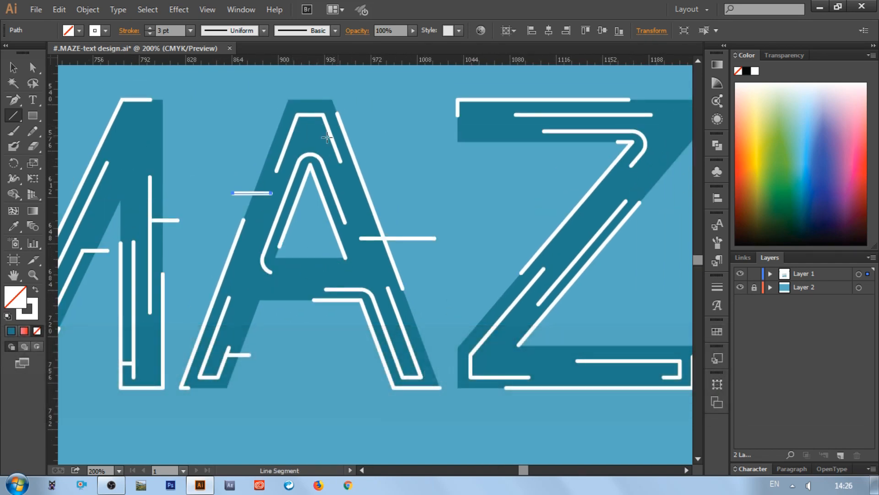
{"action": "left_click_drag", "start_coordinate": [332, 139], "coordinate": [363, 139]}
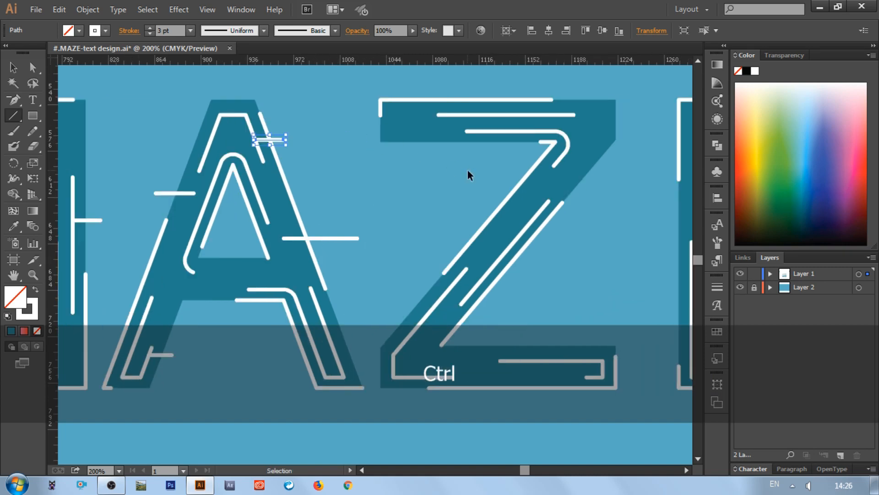
- Draw three short horizontal line segments across the Z: mid-diagonal, lower left side and upper right edge
{"action": "scroll", "coordinate": [468, 169], "scroll_direction": "right", "scroll_amount": 5}
{"action": "scroll", "coordinate": [462, 170], "scroll_direction": "right", "scroll_amount": 2}
{"action": "left_click_drag", "start_coordinate": [376, 221], "coordinate": [410, 221]}
{"action": "left_click_drag", "start_coordinate": [288, 294], "coordinate": [250, 295]}
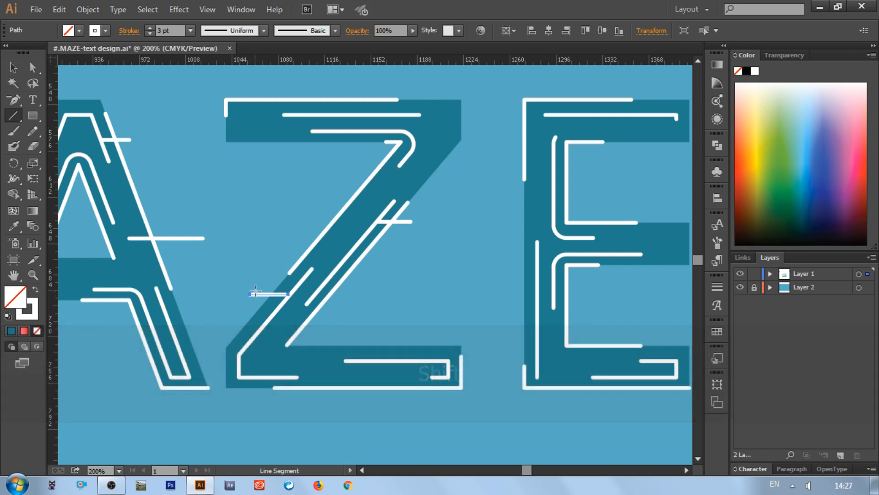
{"action": "scroll", "coordinate": [330, 120], "scroll_direction": "up", "scroll_amount": 1}
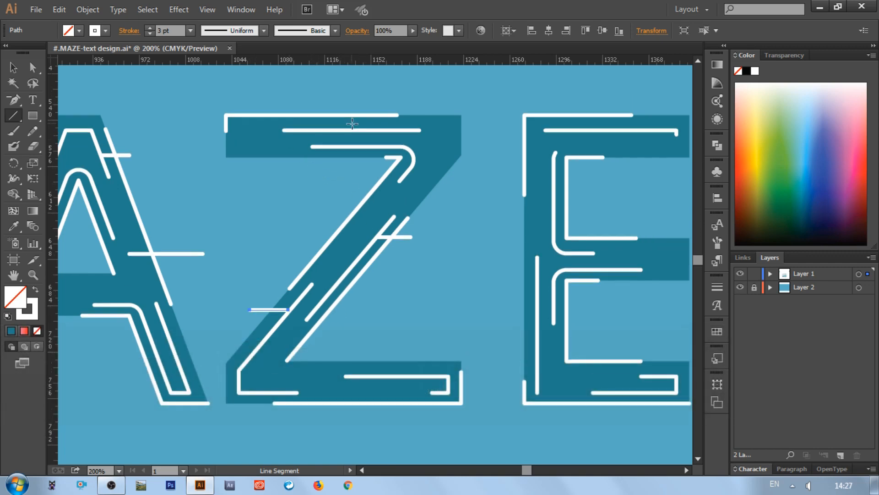
{"action": "scroll", "coordinate": [458, 204], "scroll_direction": "right", "scroll_amount": 2}
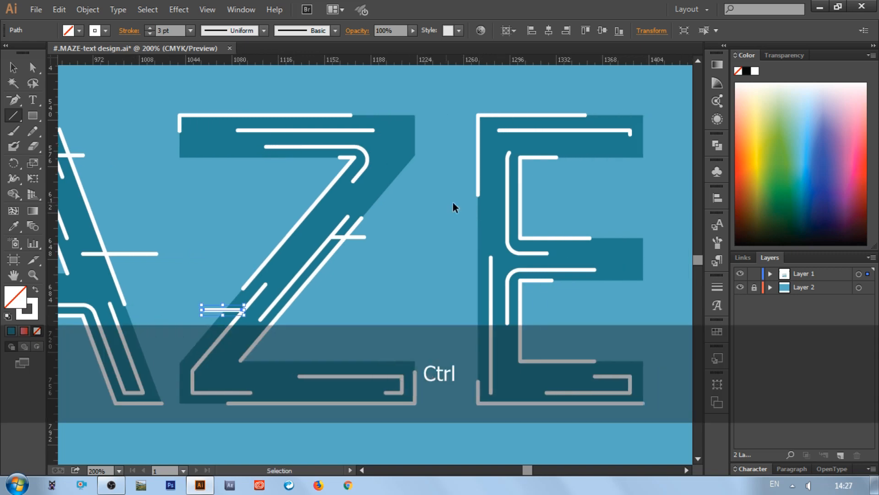
{"action": "left_click_drag", "start_coordinate": [380, 173], "coordinate": [422, 172]}
- Draw five short horizontal line segments on the E, two across its inner vertical dashes and three extending left from its stem
{"action": "scroll", "coordinate": [449, 197], "scroll_direction": "right", "scroll_amount": 6}
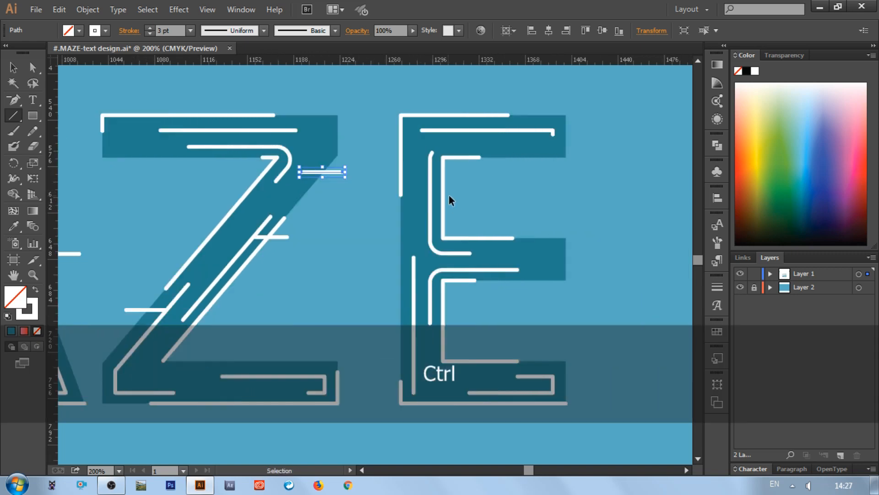
{"action": "key", "text": "shift"}
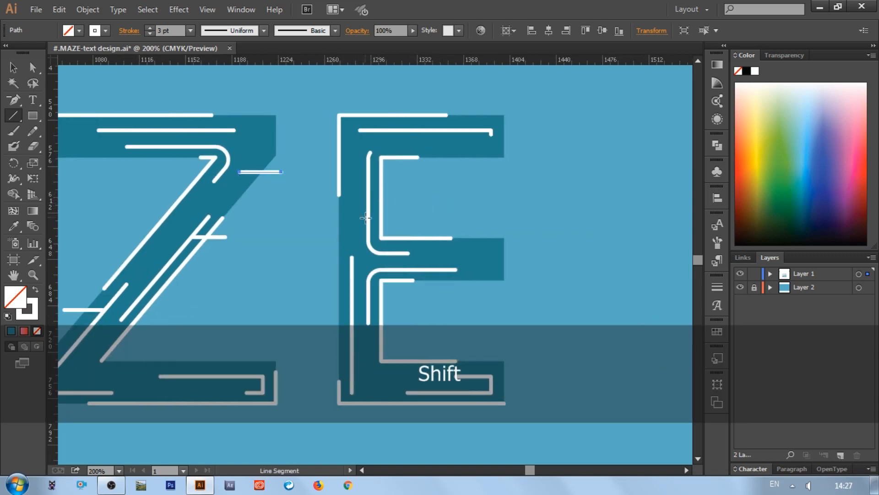
{"action": "left_click_drag", "start_coordinate": [366, 205], "coordinate": [393, 205]}
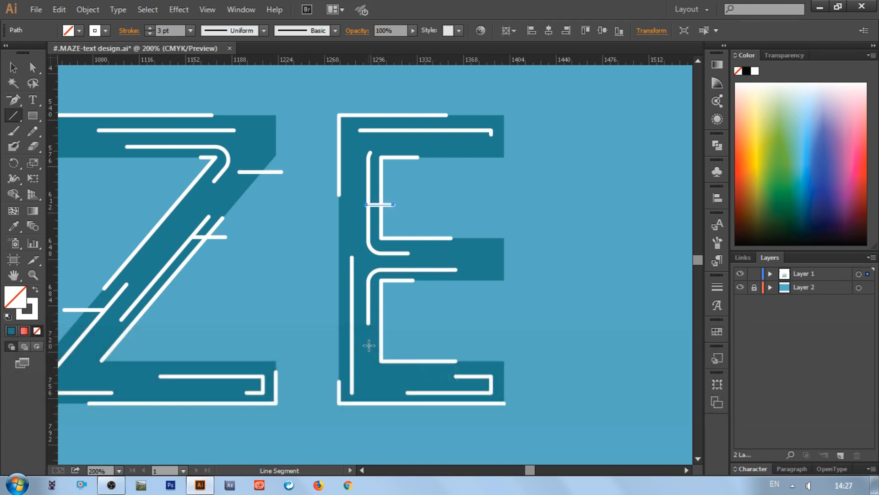
{"action": "left_click_drag", "start_coordinate": [367, 348], "coordinate": [400, 348]}
{"action": "scroll", "coordinate": [346, 273], "scroll_direction": "down", "scroll_amount": 3}
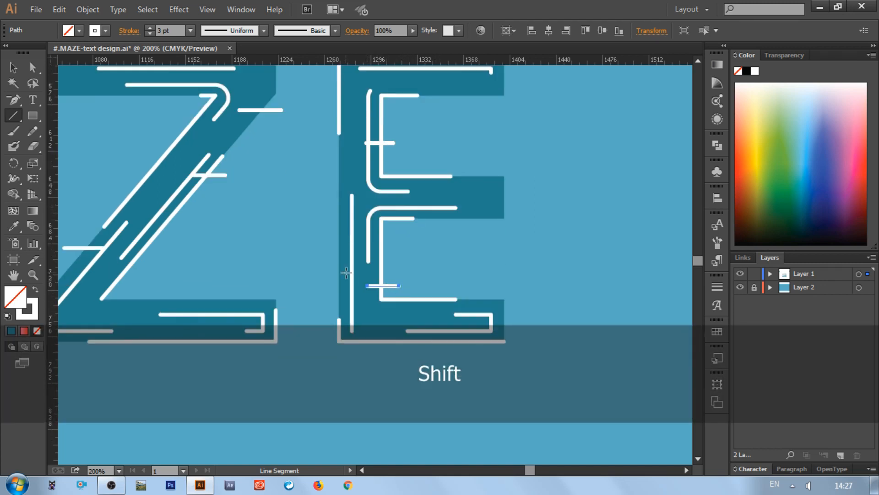
{"action": "left_click_drag", "start_coordinate": [351, 272], "coordinate": [310, 271]}
{"action": "scroll", "coordinate": [315, 247], "scroll_direction": "up", "scroll_amount": 3}
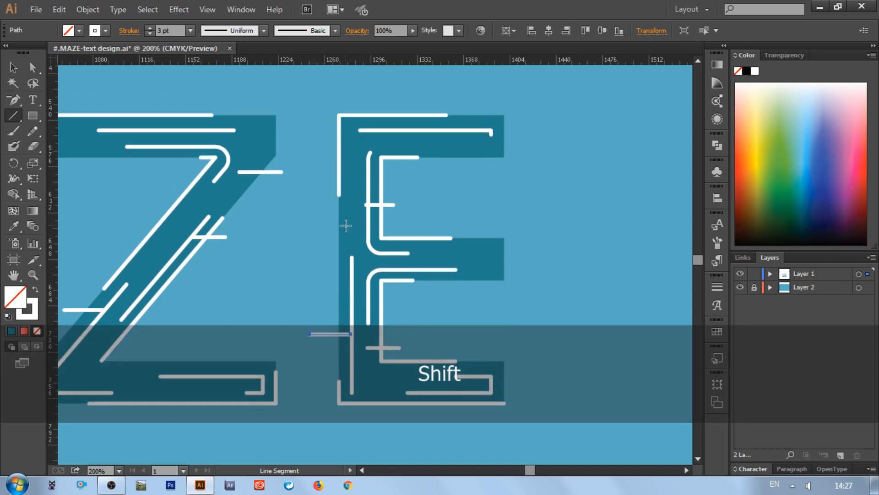
{"action": "left_click_drag", "start_coordinate": [350, 235], "coordinate": [314, 235]}
{"action": "key", "text": "ctrl+z"}
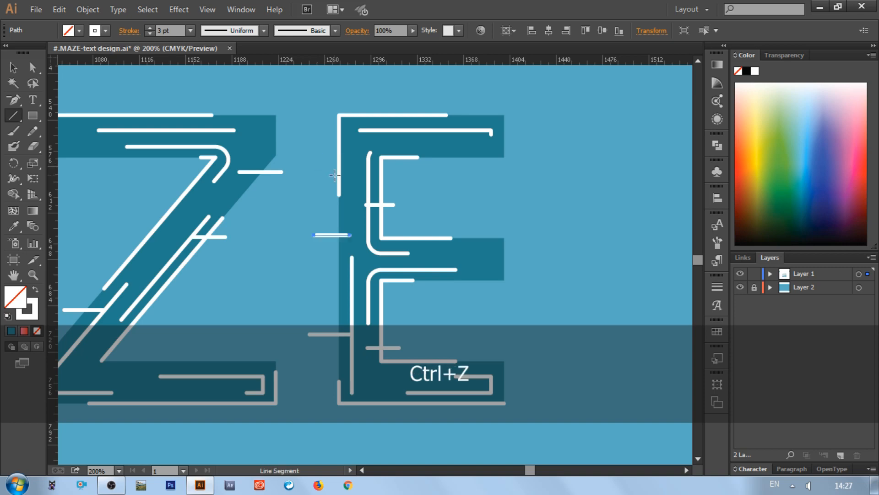
{"action": "left_click_drag", "start_coordinate": [353, 173], "coordinate": [313, 173]}
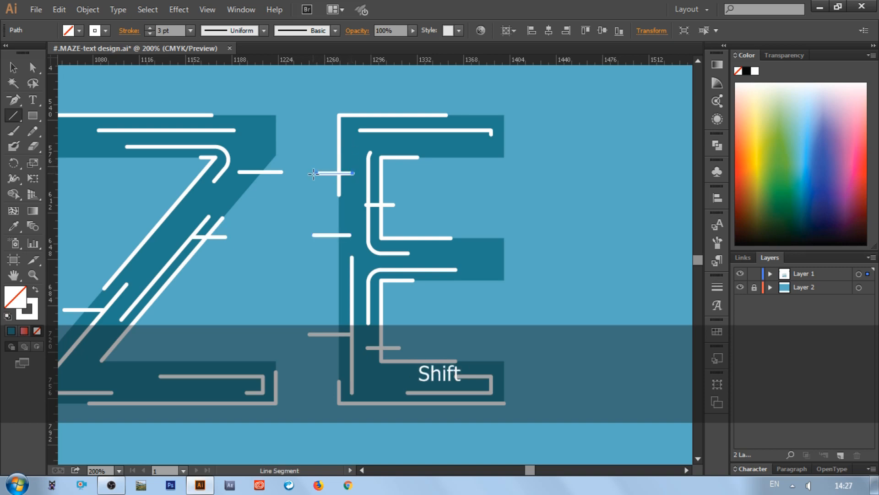
- Move the outlined MAZE group straight up, clear of all the short line segments
{"action": "scroll", "coordinate": [414, 198], "scroll_direction": "left", "scroll_amount": 10}
{"action": "scroll", "coordinate": [405, 206], "scroll_direction": "left", "scroll_amount": 5}
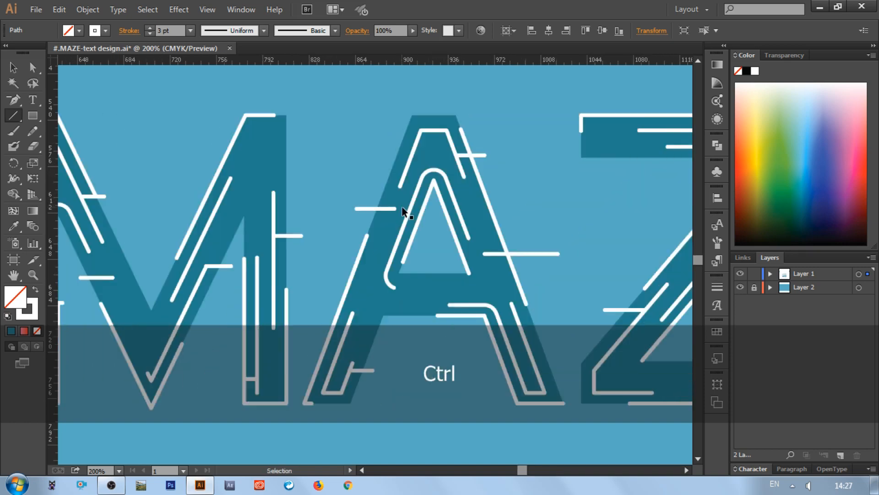
{"action": "key", "text": "ctrl+0"}
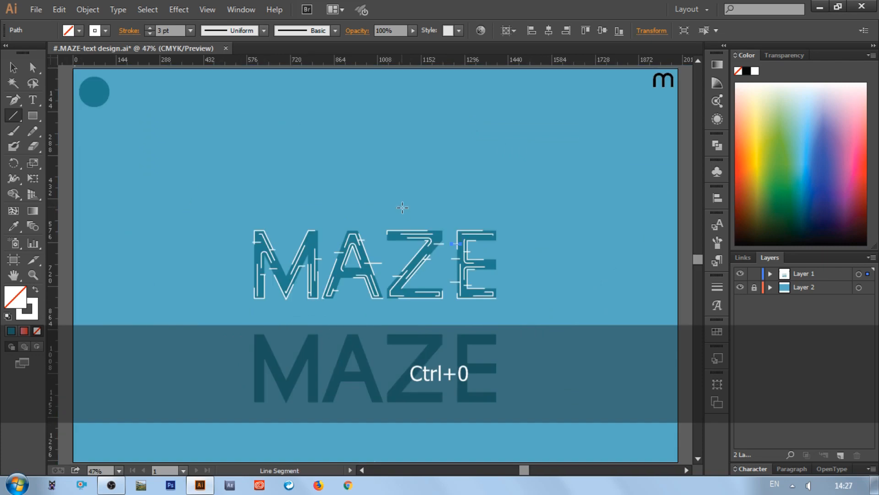
{"action": "key", "text": "v"}
{"action": "left_click", "coordinate": [267, 123]}
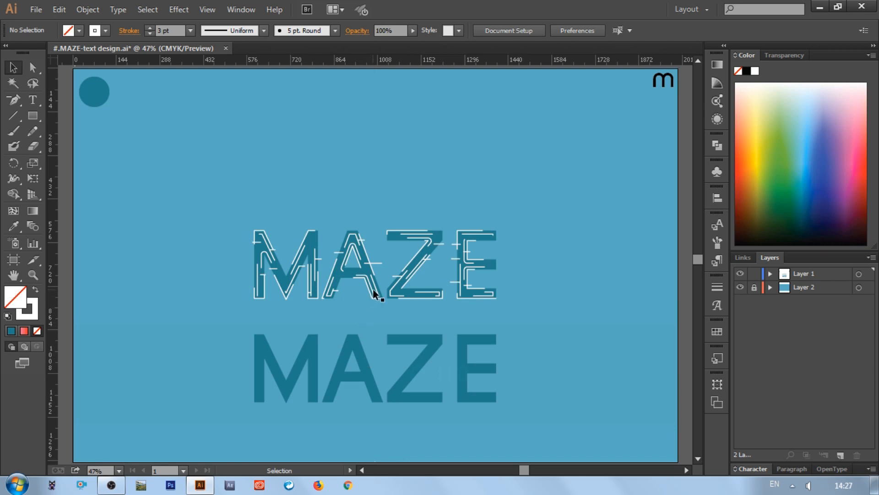
{"action": "left_click_drag", "start_coordinate": [373, 293], "coordinate": [347, 185]}
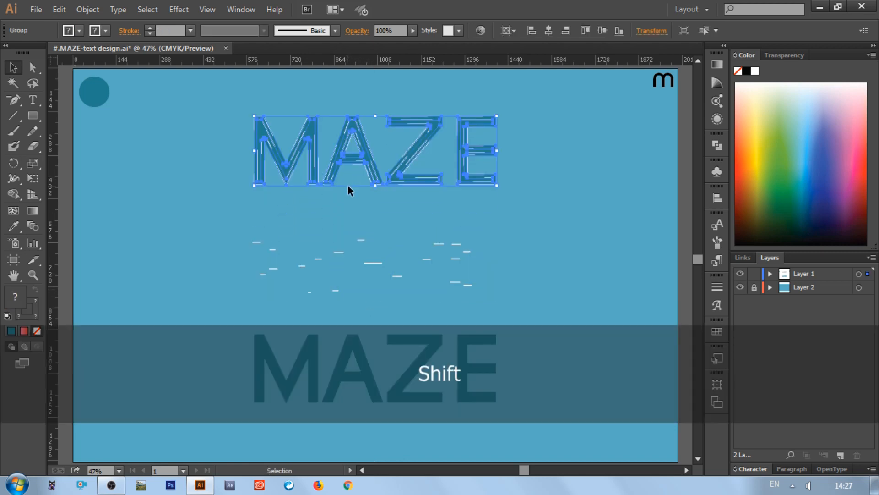
- Select all the short line segments across the four letters and group them
{"action": "left_click_drag", "start_coordinate": [246, 222], "coordinate": [491, 304]}
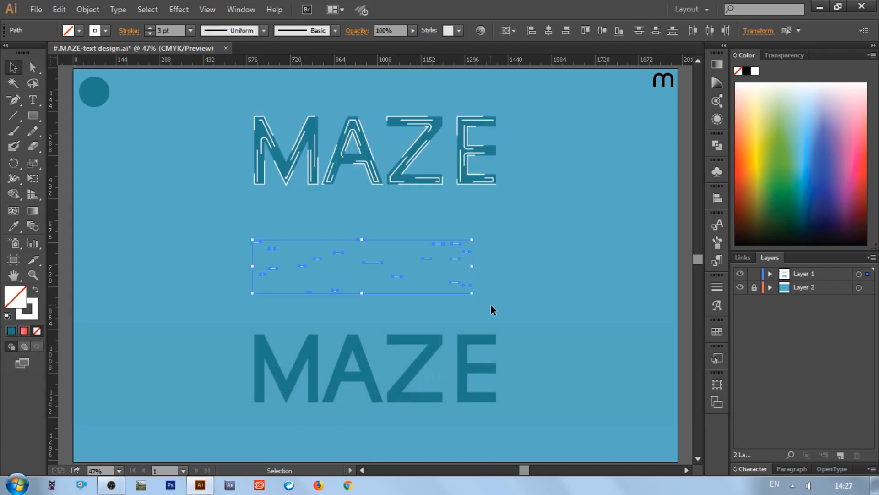
{"action": "right_click", "coordinate": [454, 265]}
{"action": "left_click", "coordinate": [485, 323]}
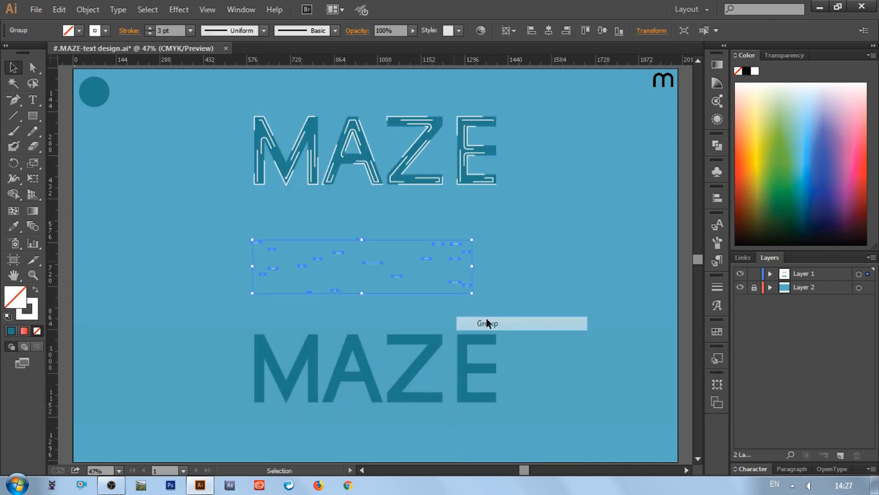
- Move the solid teal MAZE copy straight up, closer beneath the short line segments
{"action": "left_click", "coordinate": [497, 321]}
{"action": "left_click_drag", "start_coordinate": [465, 340], "coordinate": [461, 320]}
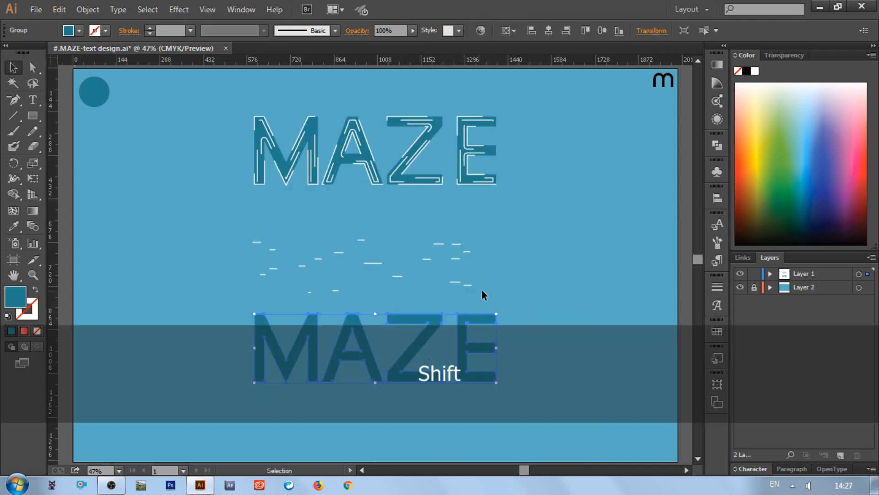
{"action": "left_click", "coordinate": [486, 278]}
- Expand the grouped short line segments into white filled shapes
{"action": "left_click", "coordinate": [448, 295]}
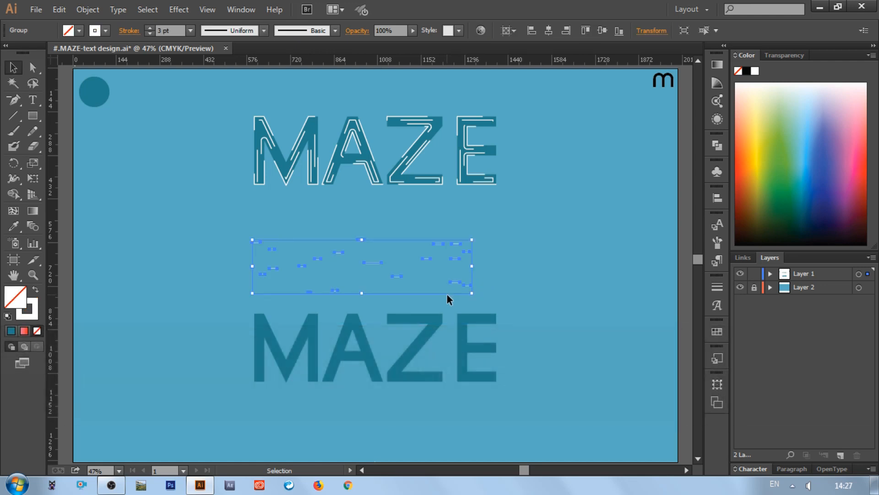
{"action": "key", "text": "ctrl+1"}
{"action": "left_click", "coordinate": [88, 9]}
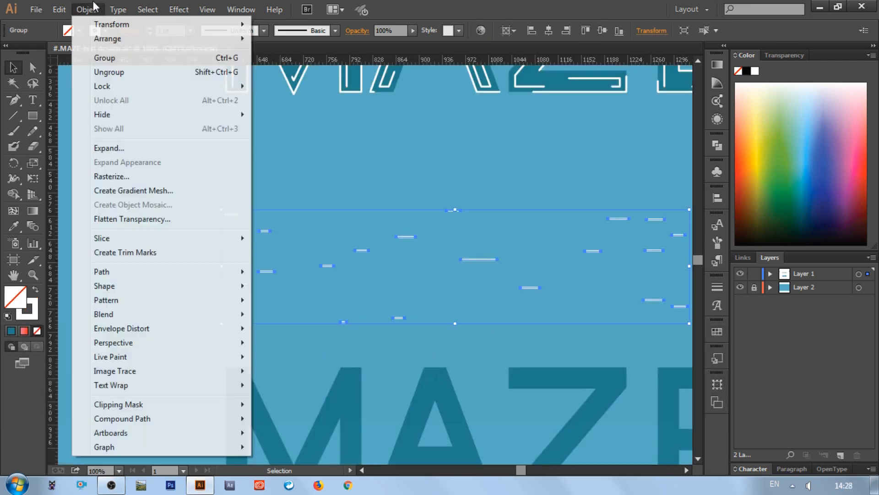
{"action": "left_click", "coordinate": [108, 148]}
{"action": "left_click", "coordinate": [569, 377]}
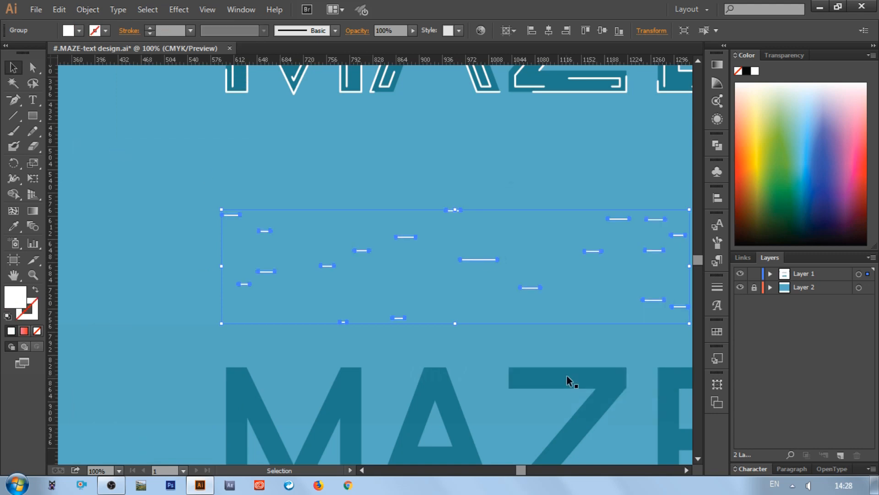
- Turn the grouped white line segments into a single compound path
{"action": "left_click", "coordinate": [300, 194]}
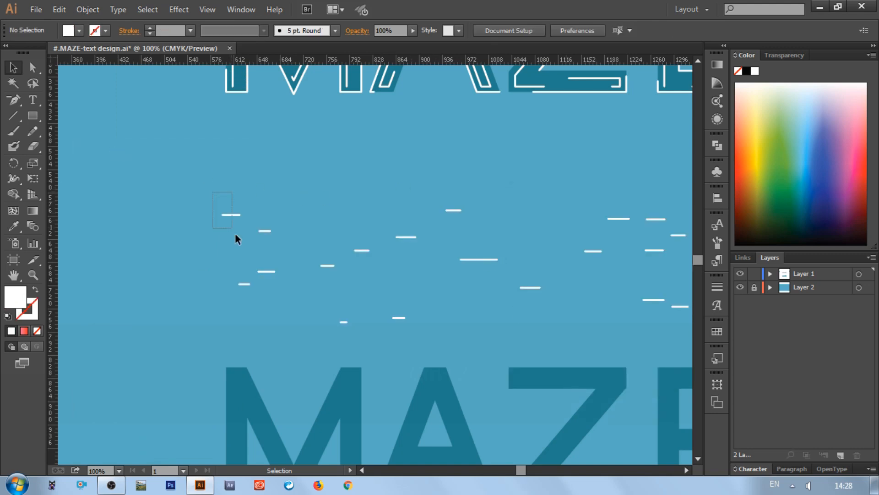
{"action": "left_click_drag", "start_coordinate": [235, 238], "coordinate": [236, 240]}
{"action": "left_click", "coordinate": [87, 9]}
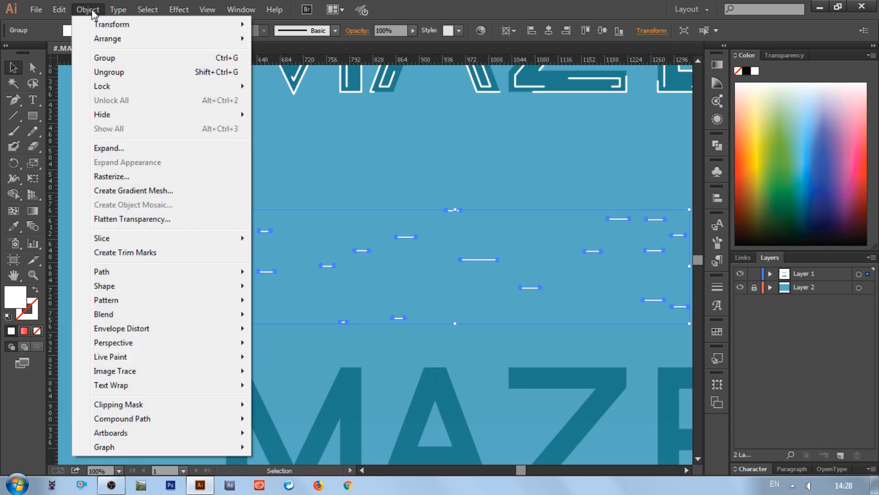
{"action": "mouse_move", "coordinate": [174, 421]}
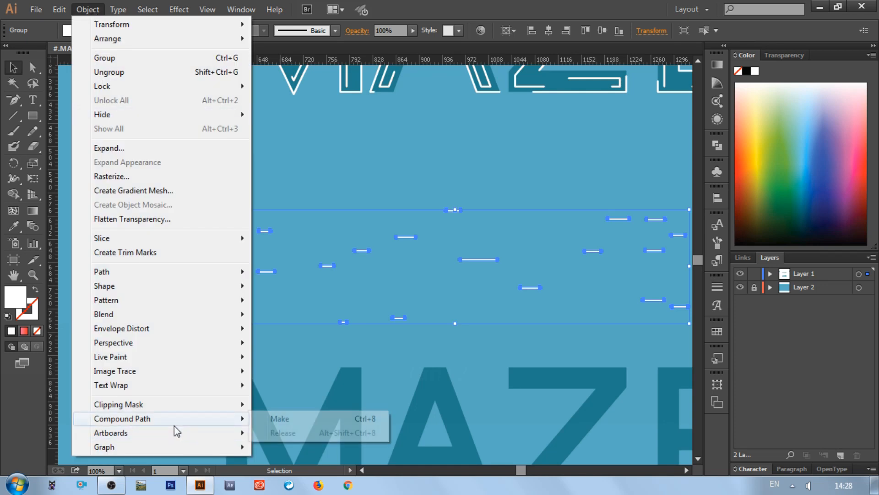
{"action": "left_click", "coordinate": [270, 420]}
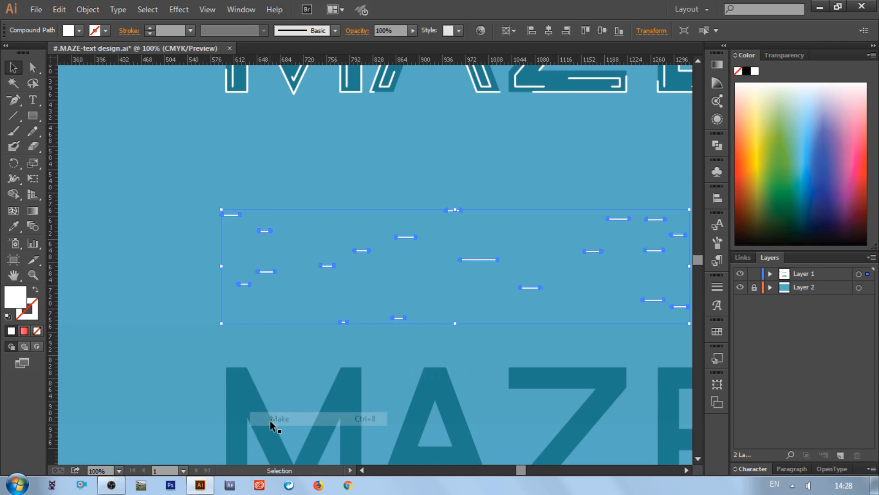
{"action": "left_click", "coordinate": [283, 378]}
- Centre the solid teal MAZE lettering vertically on the artboard, over the short line segments
{"action": "key", "text": "ctrl+0"}
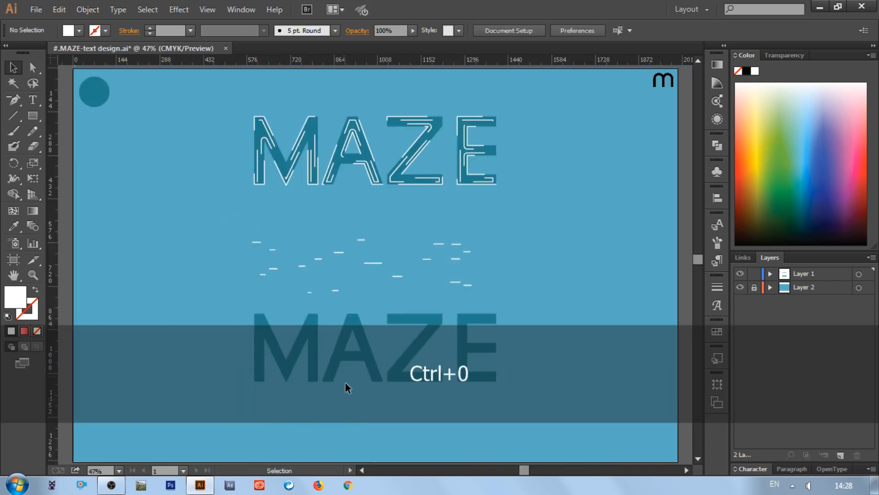
{"action": "left_click", "coordinate": [337, 362]}
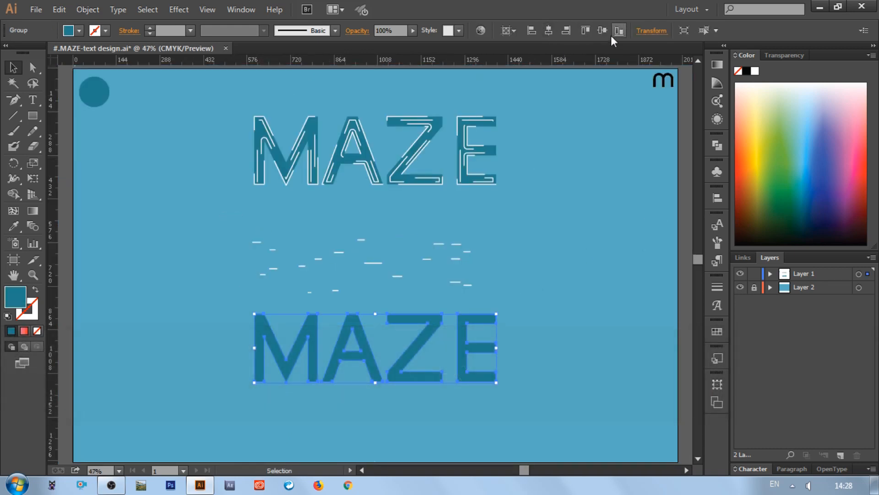
{"action": "left_click", "coordinate": [603, 31]}
{"action": "key", "text": "ctrl+equal"}
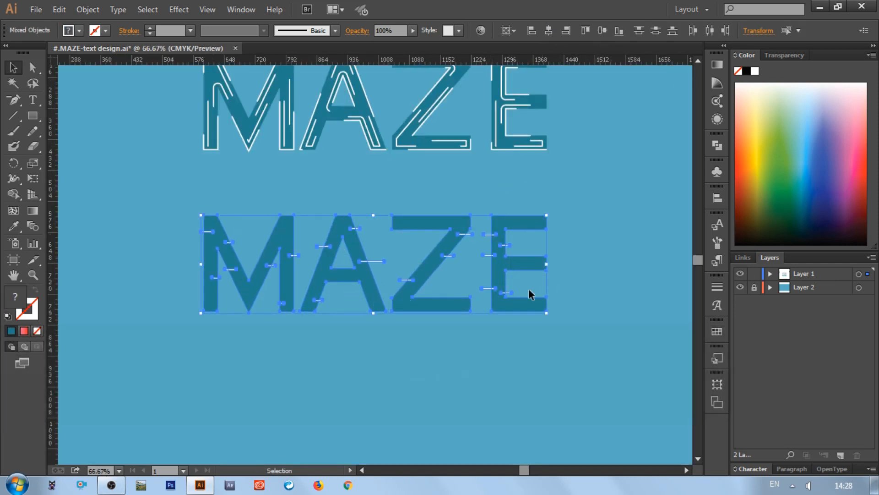
{"action": "left_click", "coordinate": [686, 199]}
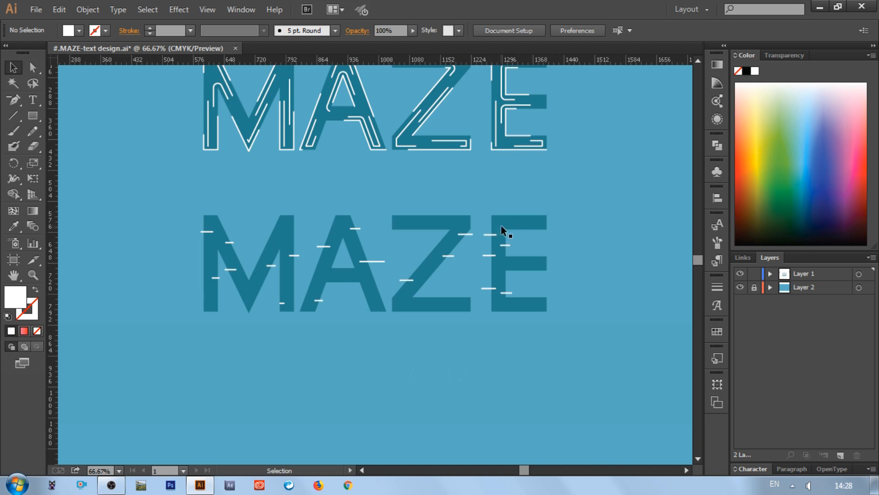
- Turn the solid teal MAZE lettering into a single compound path
{"action": "left_click", "coordinate": [501, 225]}
{"action": "left_click", "coordinate": [93, 8]}
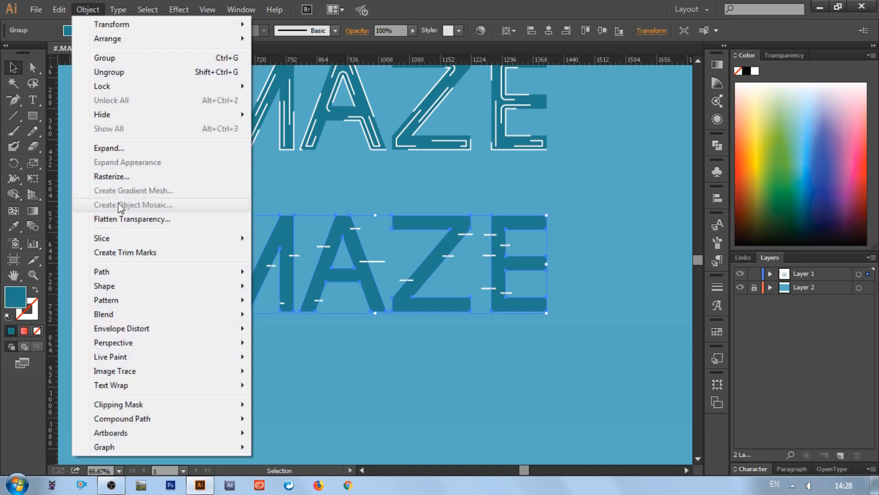
{"action": "mouse_move", "coordinate": [238, 420]}
{"action": "left_click", "coordinate": [279, 418]}
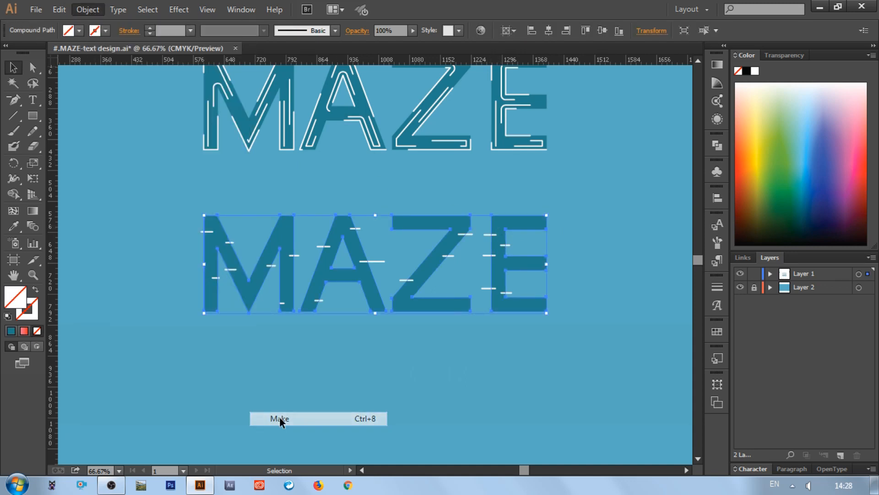
{"action": "left_click", "coordinate": [296, 419]}
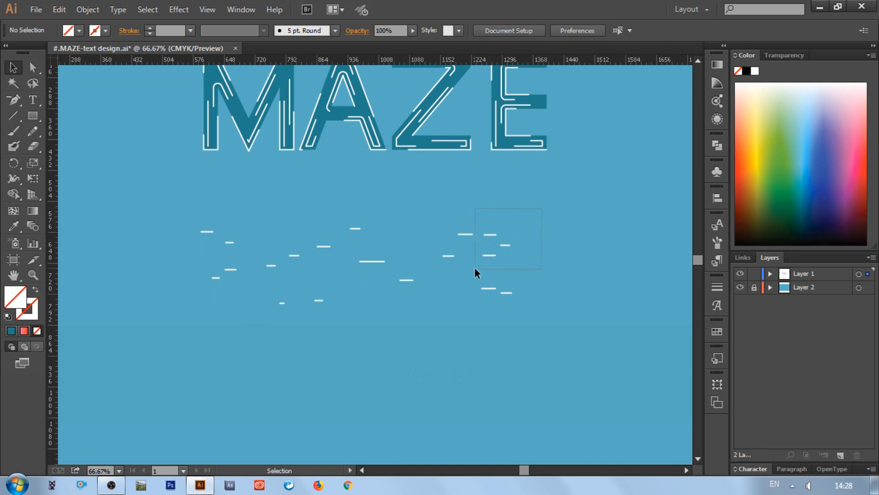
- Give the unfilled MAZE compound path a bright blue fill
{"action": "left_click_drag", "start_coordinate": [474, 267], "coordinate": [473, 269]}
{"action": "left_click", "coordinate": [456, 226]}
{"action": "left_click", "coordinate": [440, 231]}
{"action": "left_click", "coordinate": [77, 31]}
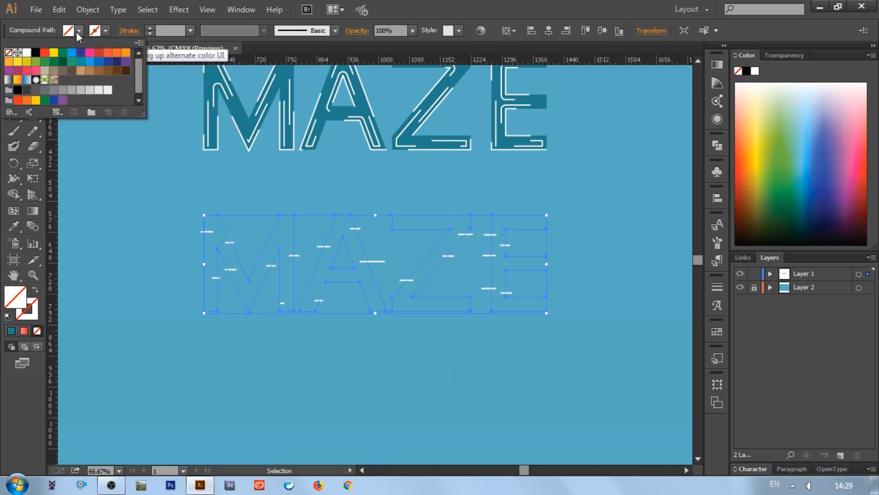
{"action": "left_click", "coordinate": [72, 56]}
- Intersect the blue MAZE lettering with the line segments, keeping only the parts inside the letters
{"action": "left_click_drag", "start_coordinate": [165, 189], "coordinate": [235, 262]}
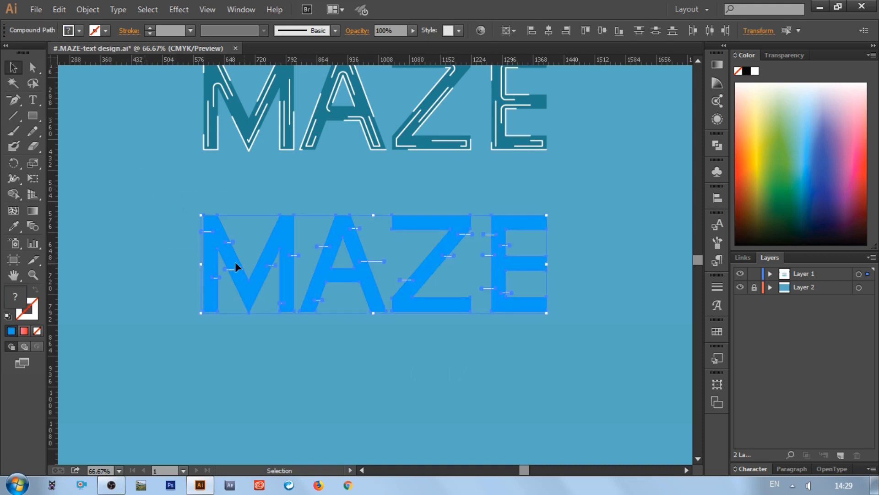
{"action": "left_click", "coordinate": [717, 146]}
{"action": "left_click", "coordinate": [612, 166]}
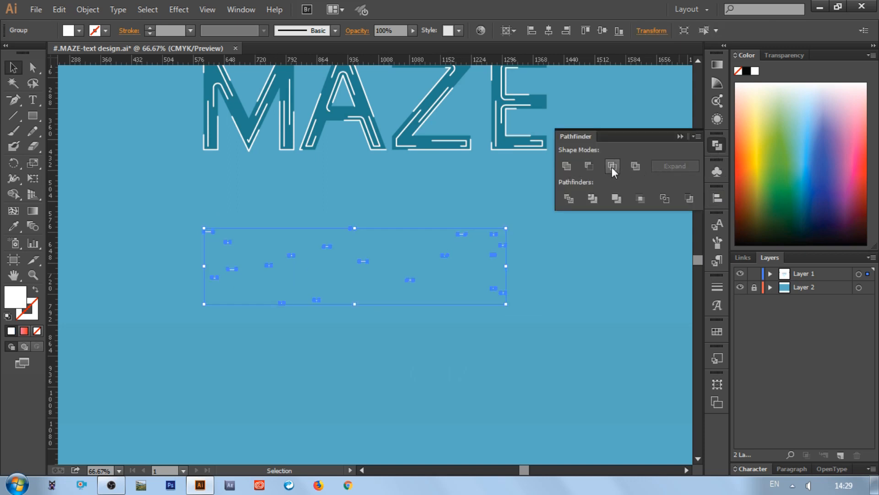
{"action": "left_click", "coordinate": [680, 137]}
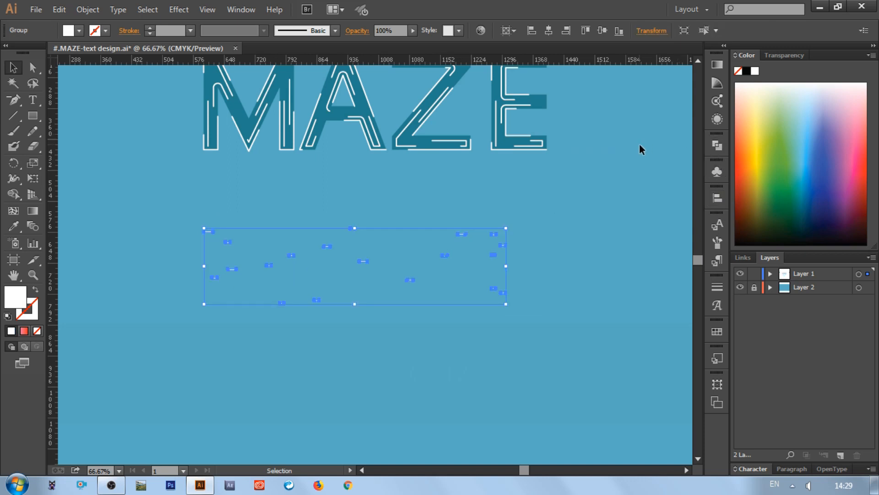
{"action": "left_click", "coordinate": [639, 144]}
- Centre the outlined MAZE group vertically on the artboard, over the trimmed line segments
{"action": "key", "text": "ctrl+minus"}
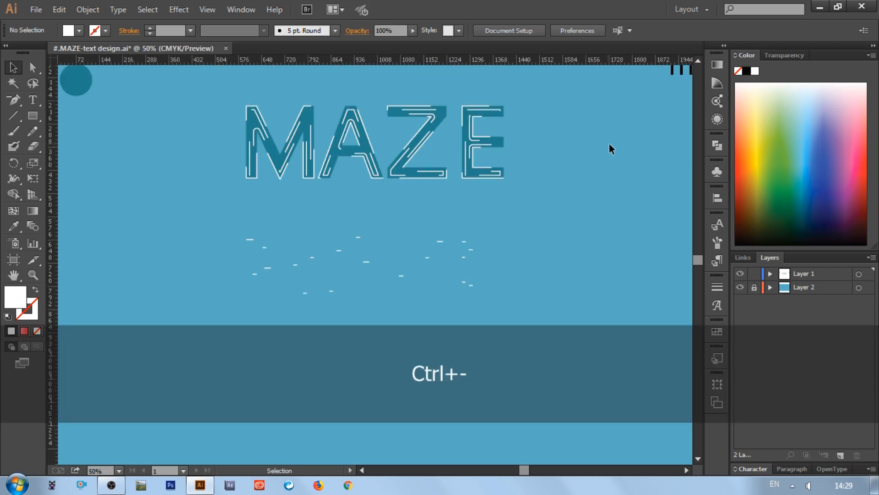
{"action": "left_click_drag", "start_coordinate": [552, 145], "coordinate": [465, 204]}
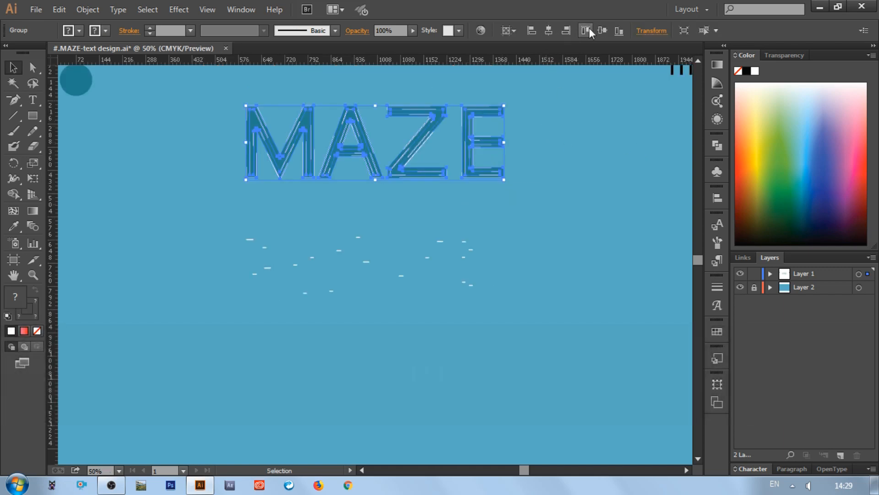
{"action": "left_click", "coordinate": [602, 30]}
{"action": "left_click", "coordinate": [597, 151]}
- Group the outlined MAZE lettering together with the trimmed line segments
{"action": "key", "text": "ctrl+equal"}
{"action": "key", "text": "ctrl+equal"}
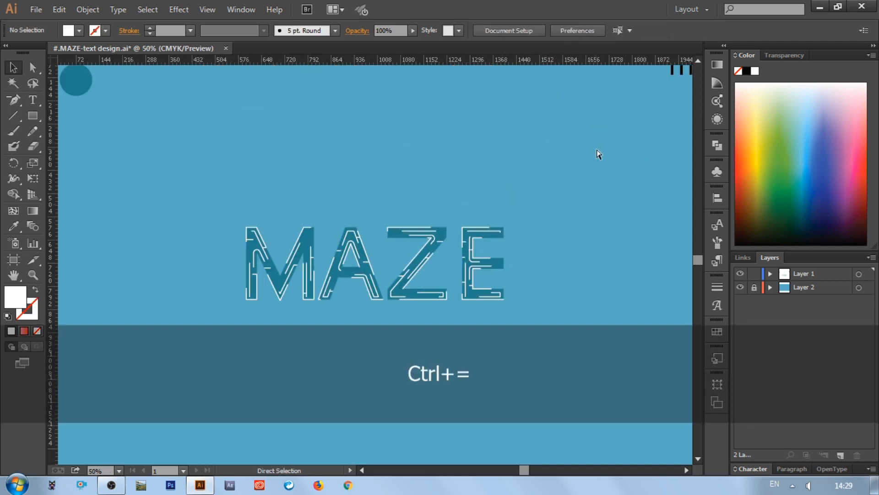
{"action": "left_click_drag", "start_coordinate": [92, 161], "coordinate": [327, 357]}
{"action": "left_click_drag", "start_coordinate": [597, 397], "coordinate": [619, 390]}
{"action": "right_click", "coordinate": [547, 297]}
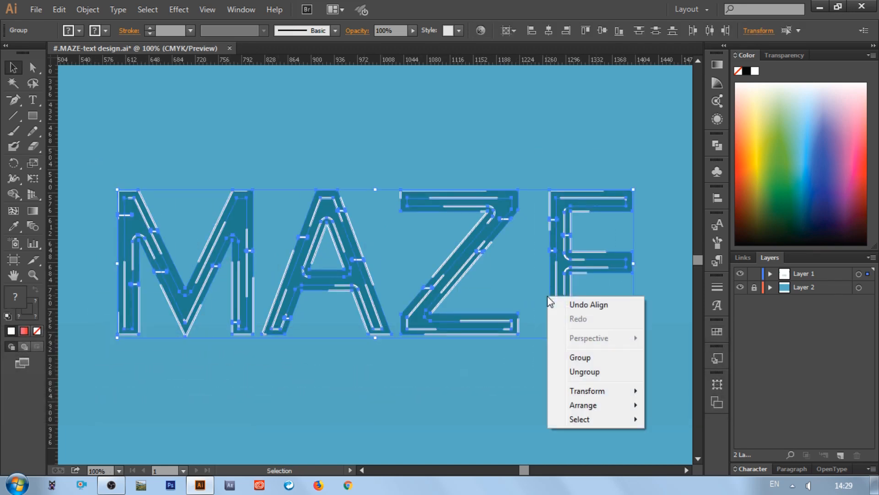
{"action": "left_click", "coordinate": [561, 358]}
{"action": "left_click", "coordinate": [573, 374]}
{"action": "key", "text": "ctrl+0"}
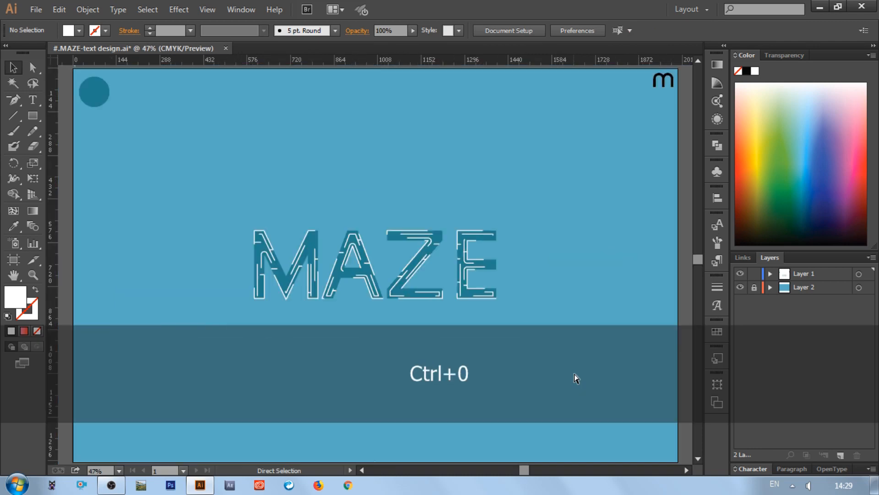
- Enlarge the complete MAZE group slightly and proportionally from its centre
{"action": "left_click", "coordinate": [664, 83]}
{"action": "left_click", "coordinate": [663, 204]}
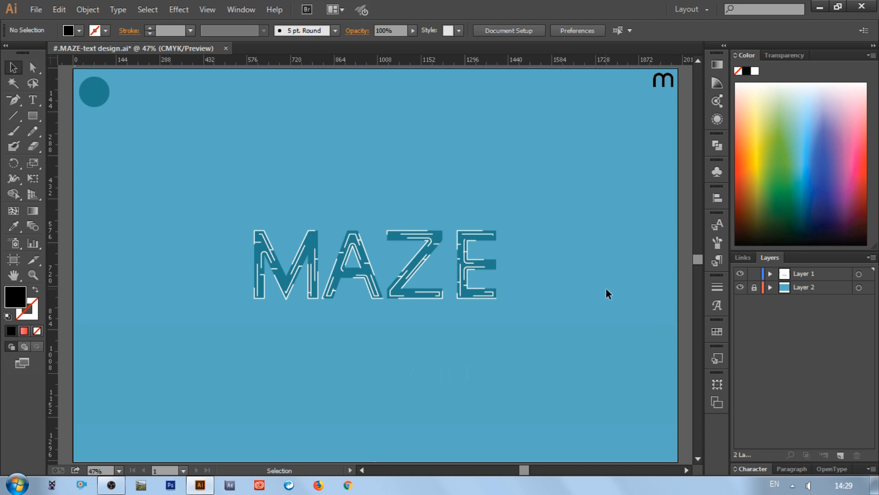
{"action": "left_click", "coordinate": [343, 264]}
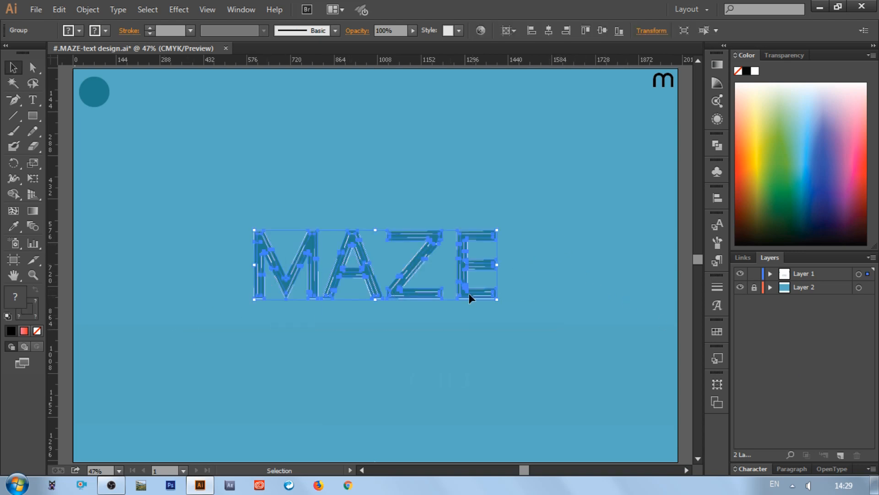
{"action": "left_click_drag", "start_coordinate": [498, 300], "coordinate": [519, 306]}
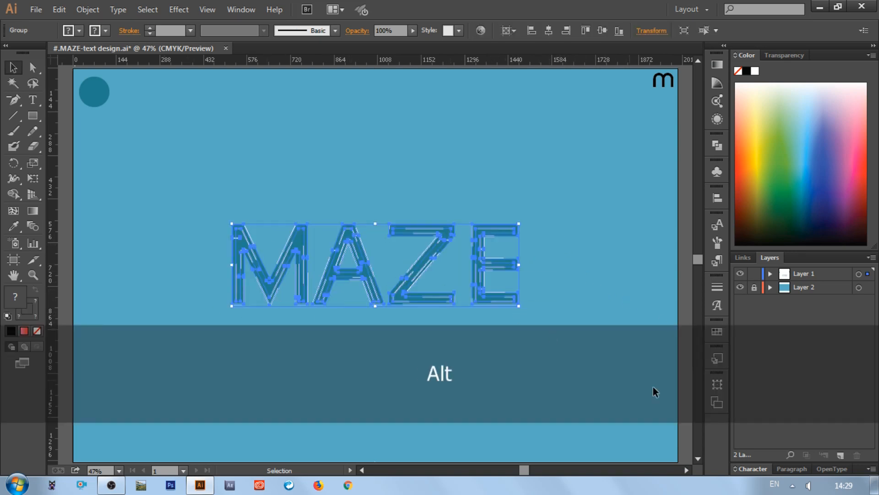
{"action": "left_click", "coordinate": [760, 375]}
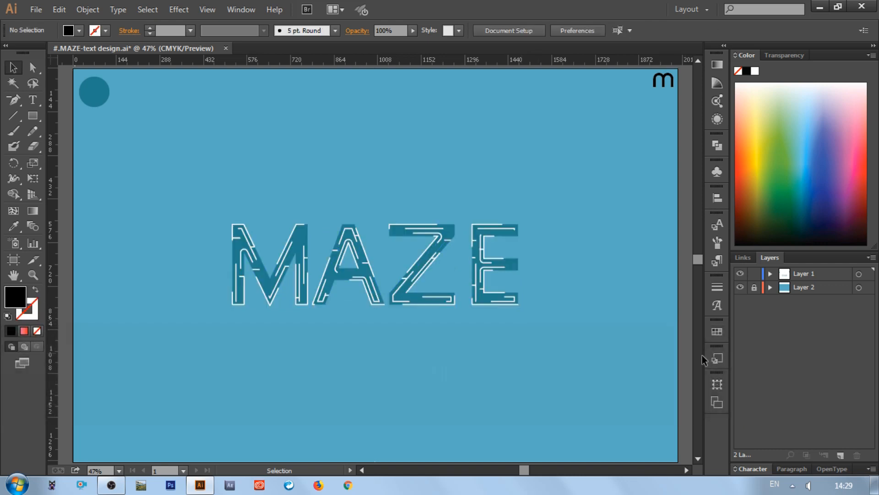